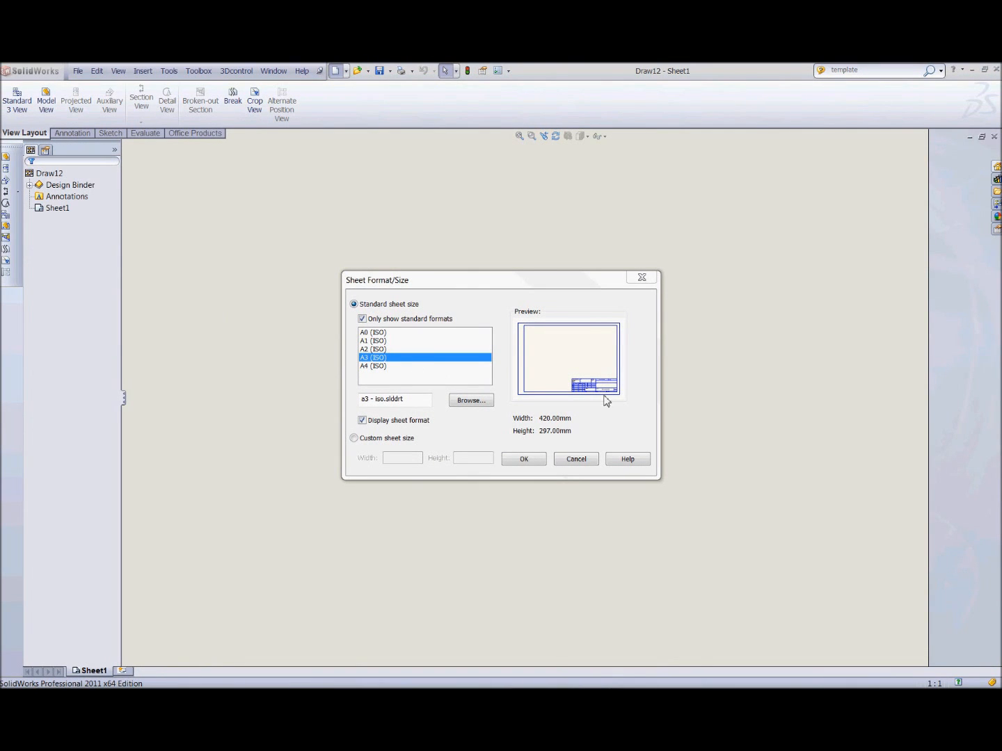
Step: Create the drawing sheet with the standard A3 (ISO) format, skip the model view insertion, and start editing the sheet format
{"action": "left_click", "coordinate": [525, 459]}
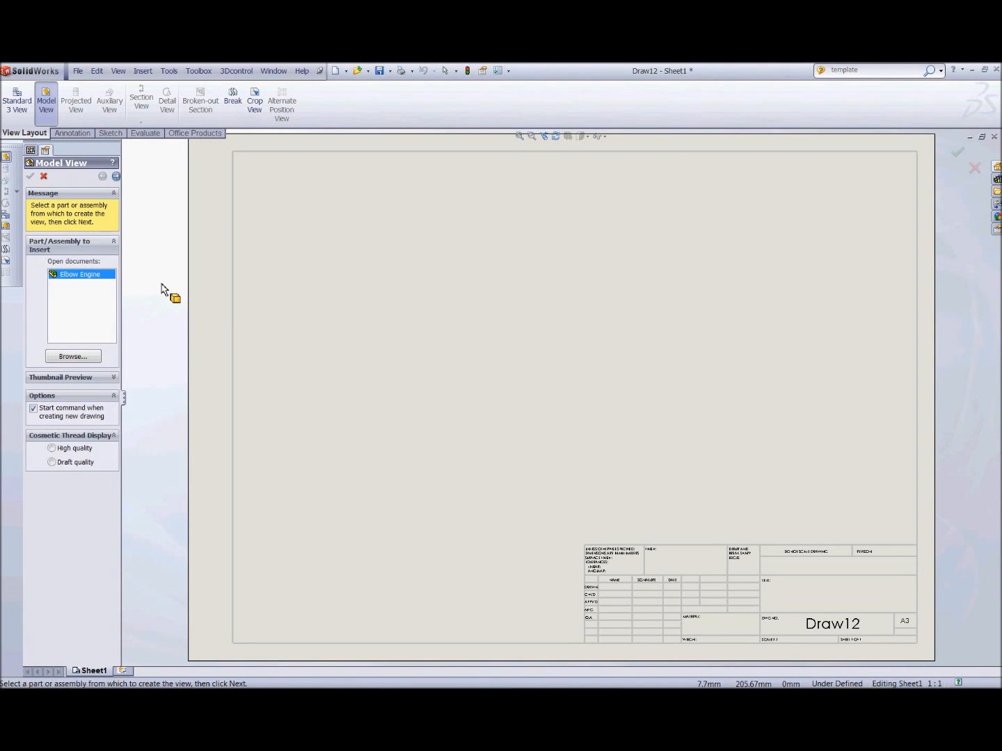
{"action": "left_click", "coordinate": [43, 178]}
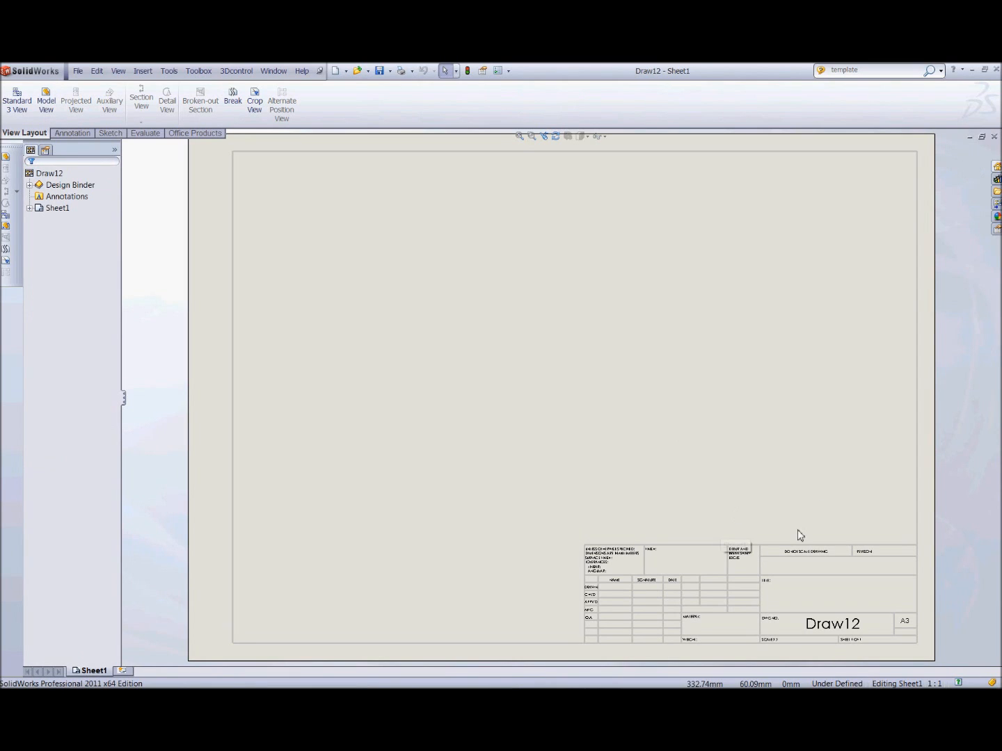
{"action": "right_click", "coordinate": [773, 470]}
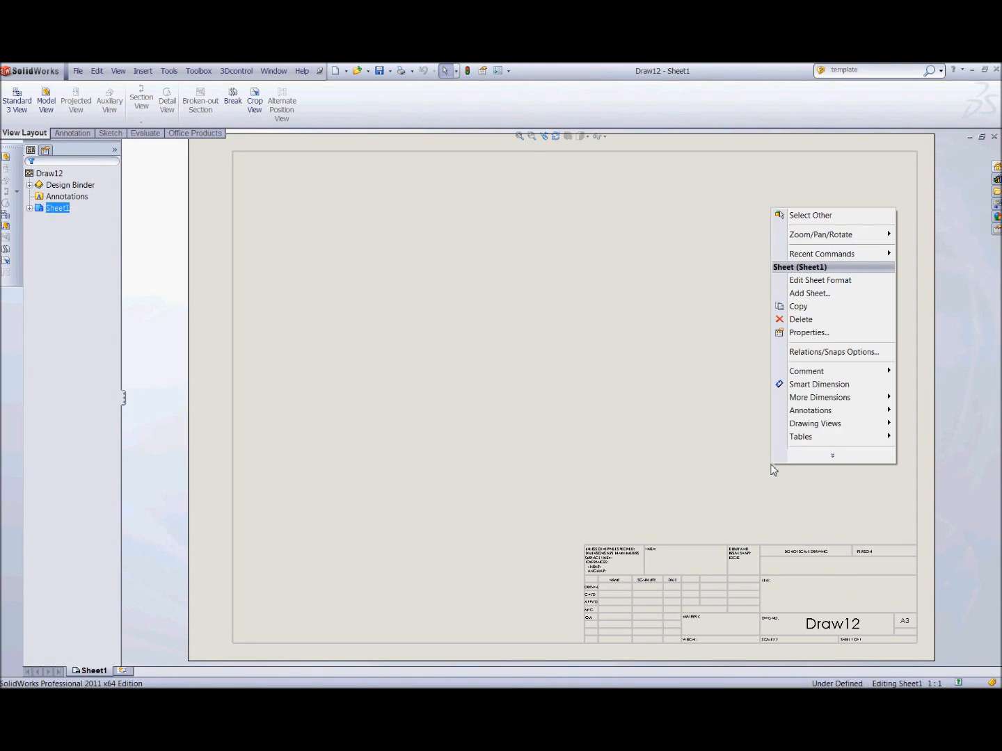
{"action": "left_click", "coordinate": [805, 281]}
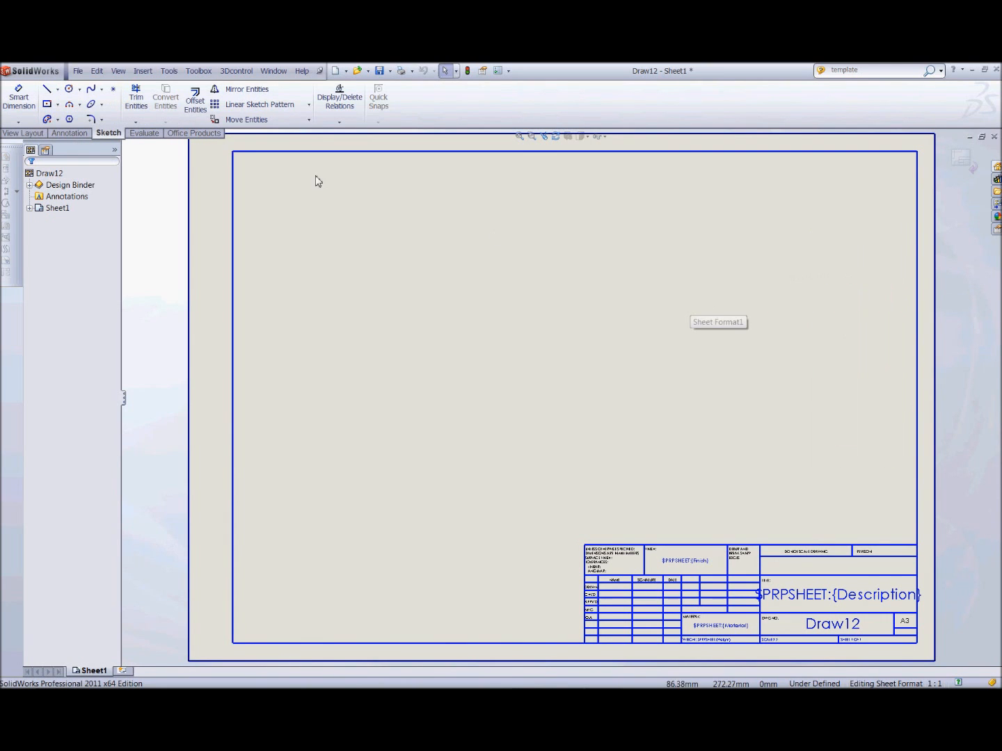
Step: Trim away the lines crossing the upper part and date column of the title block
{"action": "left_click", "coordinate": [136, 97]}
{"action": "scroll", "coordinate": [765, 535], "scroll_direction": "down", "scroll_amount": 5}
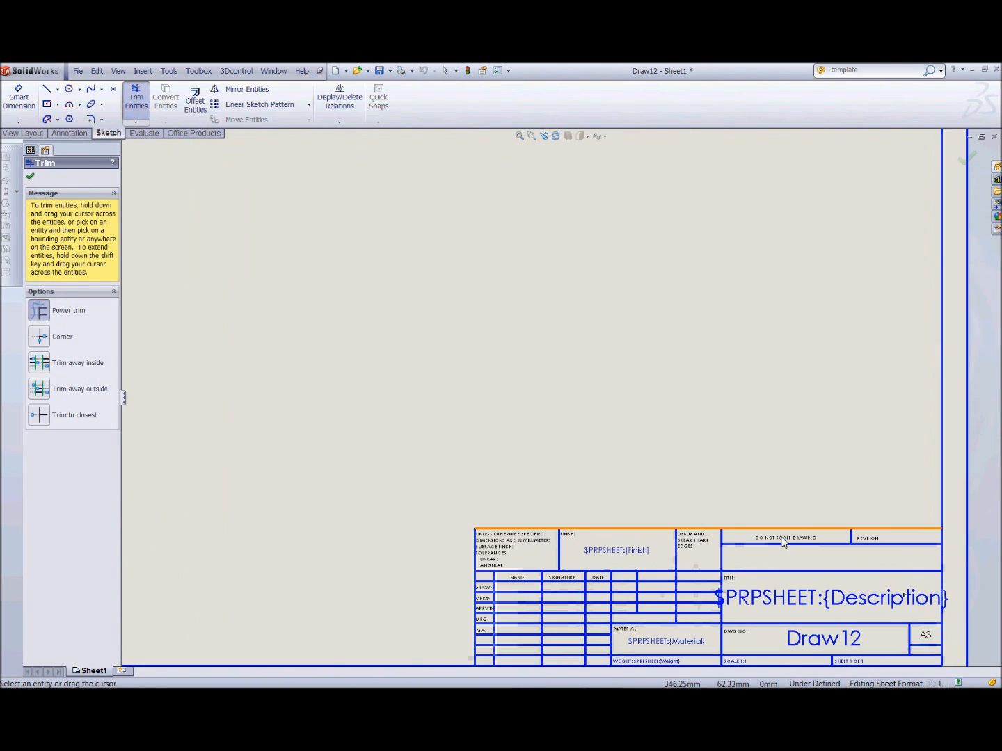
{"action": "mouse_move", "coordinate": [828, 413]}
{"action": "left_mouse_down"}
{"action": "mouse_move", "coordinate": [765, 446]}
{"action": "mouse_move", "coordinate": [541, 455]}
{"action": "mouse_move", "coordinate": [545, 544]}
{"action": "mouse_move", "coordinate": [409, 545]}
{"action": "left_mouse_up"}
{"action": "key", "text": "Escape"}
Step: Delete the leftover table, lines and notes beside and above the title block, and return to editing the sheet
{"action": "left_click_drag", "start_coordinate": [543, 381], "coordinate": [391, 544]}
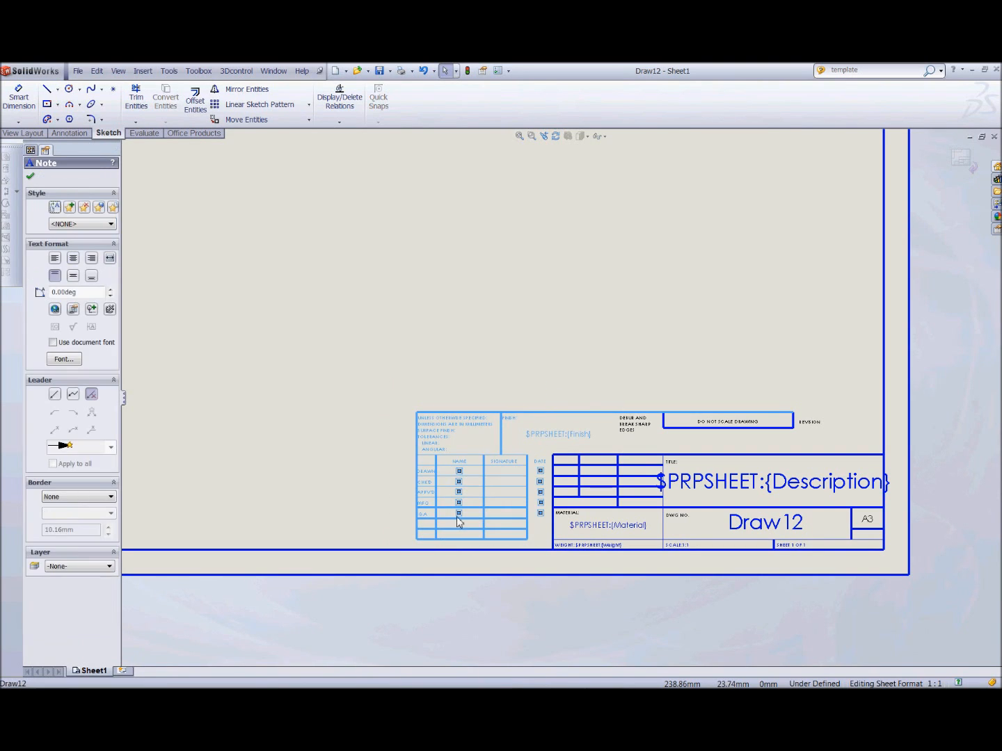
{"action": "key", "text": "Delete"}
{"action": "left_click_drag", "start_coordinate": [849, 373], "coordinate": [578, 458]}
{"action": "key", "text": "Delete"}
{"action": "right_click", "coordinate": [516, 321]}
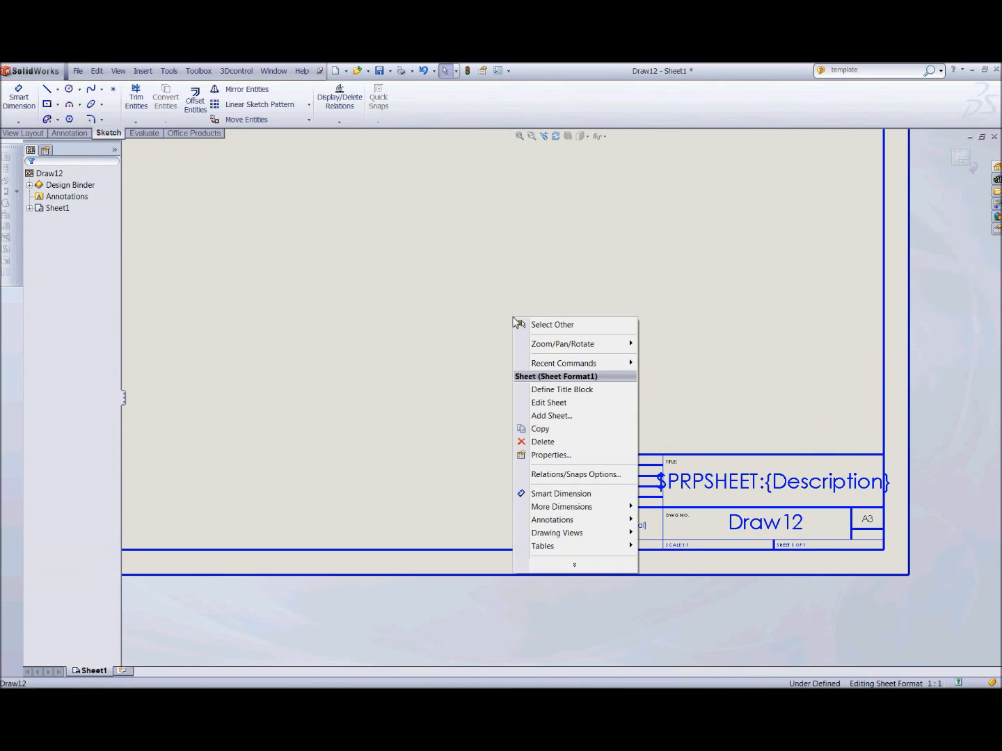
{"action": "left_click", "coordinate": [567, 405]}
Step: Insert a front view of the Elbow Engine, shaded with edges, at the lower-left corner of the sheet
{"action": "scroll", "coordinate": [553, 369], "scroll_direction": "up", "scroll_amount": 2}
{"action": "middle_click_drag", "start_coordinate": [529, 328], "coordinate": [606, 514]}
{"action": "middle_click_drag", "start_coordinate": [627, 441], "coordinate": [630, 410], "text": "ctrl"}
{"action": "scroll", "coordinate": [543, 437], "scroll_direction": "up", "scroll_amount": 1}
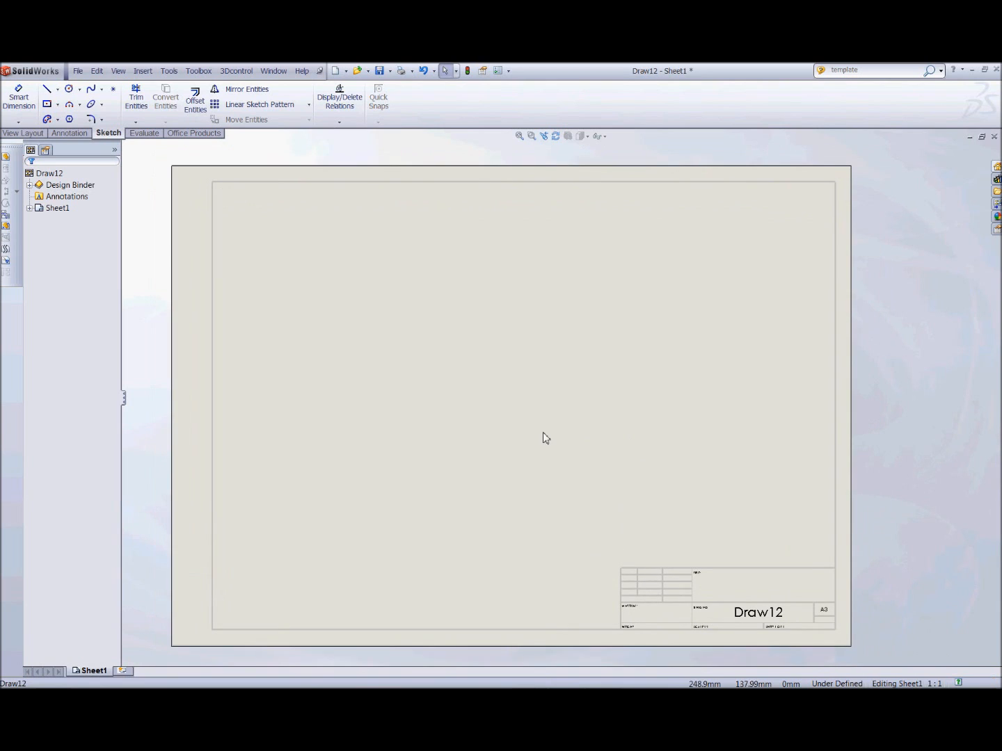
{"action": "left_click", "coordinate": [39, 135]}
{"action": "left_click", "coordinate": [45, 103]}
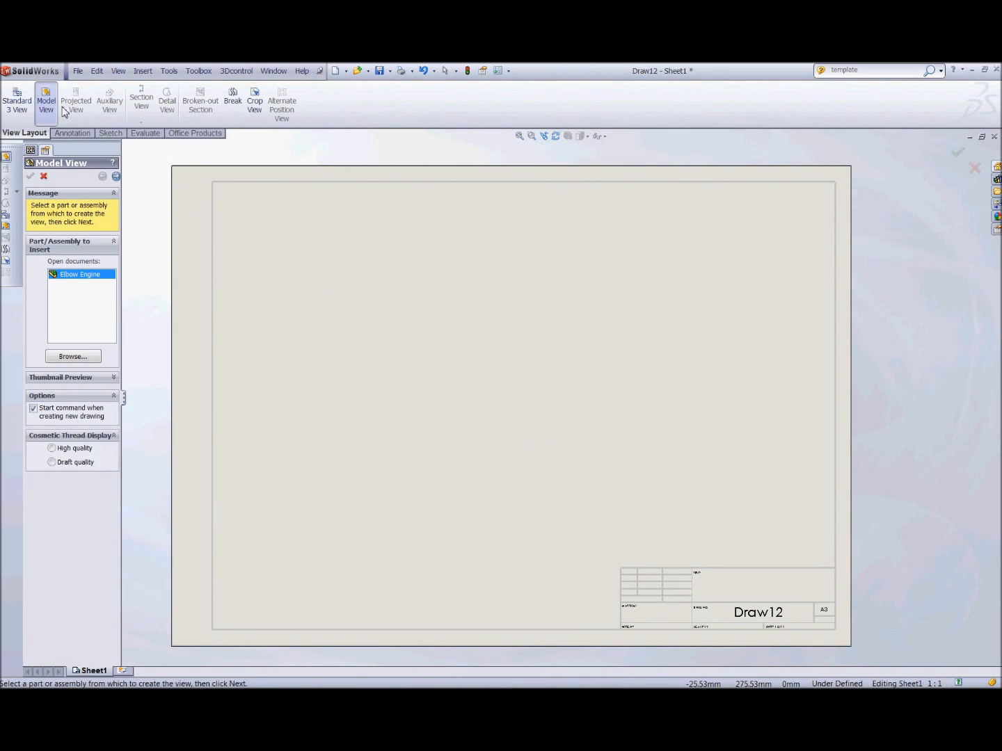
{"action": "double_click", "coordinate": [78, 277]}
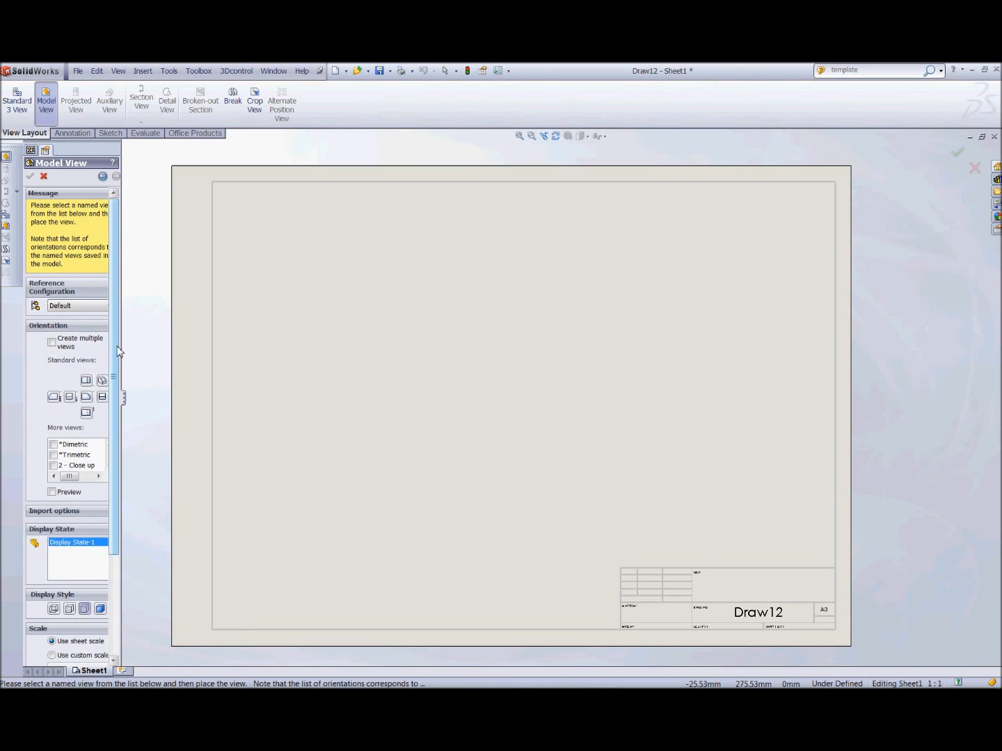
{"action": "left_click", "coordinate": [87, 399]}
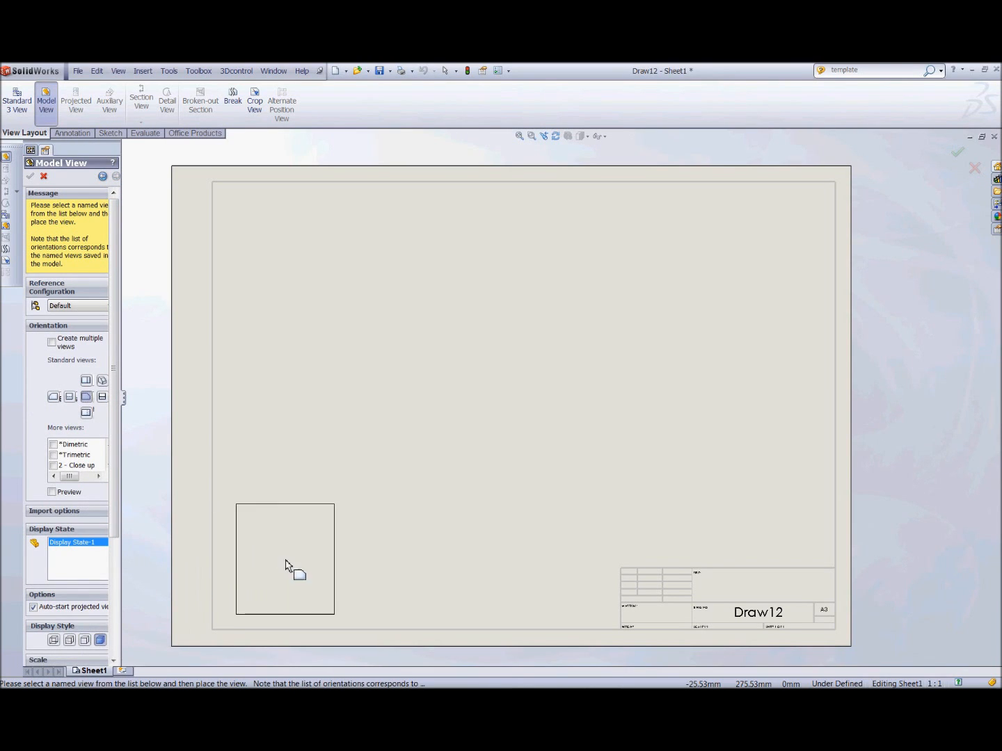
{"action": "left_click", "coordinate": [289, 565]}
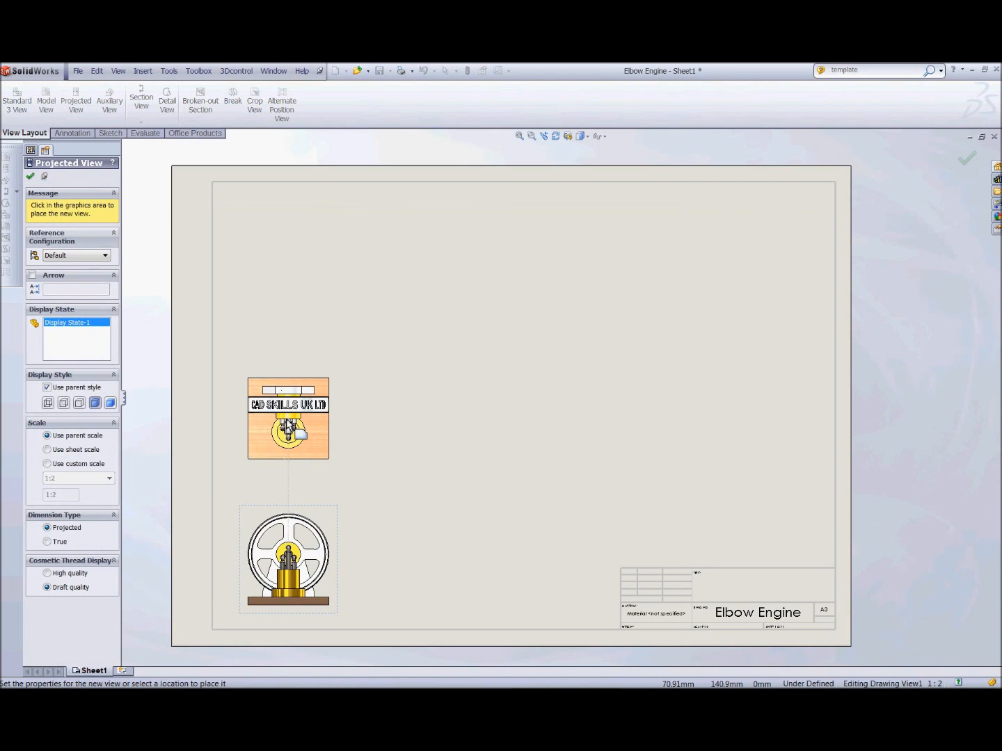
Step: Project a top view, a side view and an isometric view from the front view and finish placing them
{"action": "left_click", "coordinate": [285, 431]}
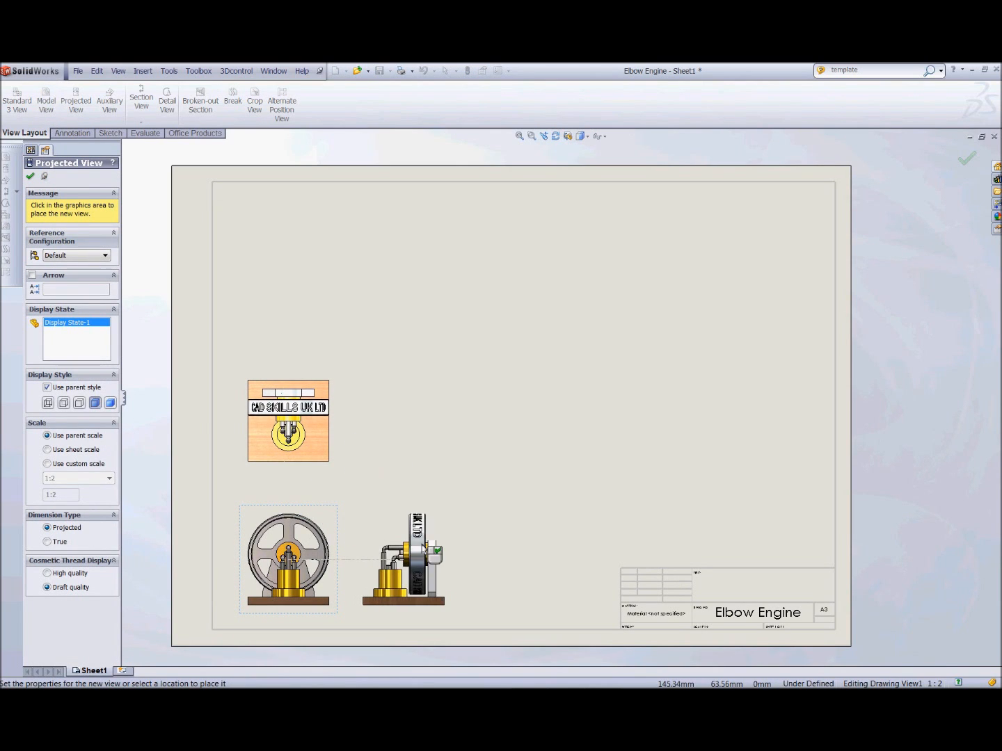
{"action": "left_click", "coordinate": [432, 547]}
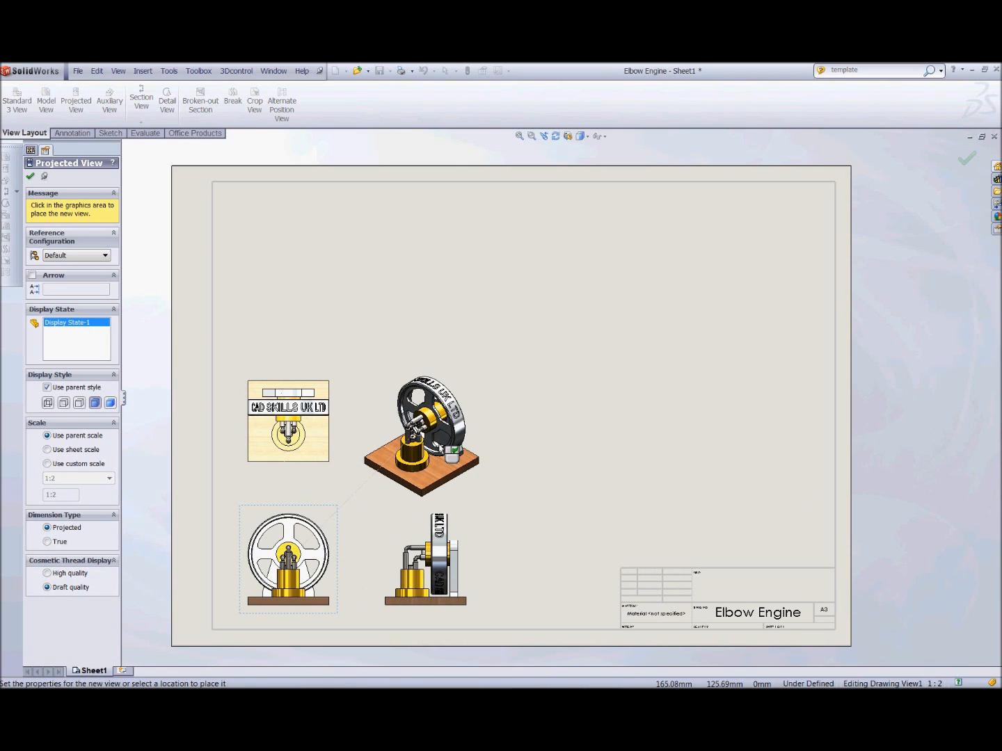
{"action": "left_click", "coordinate": [31, 178]}
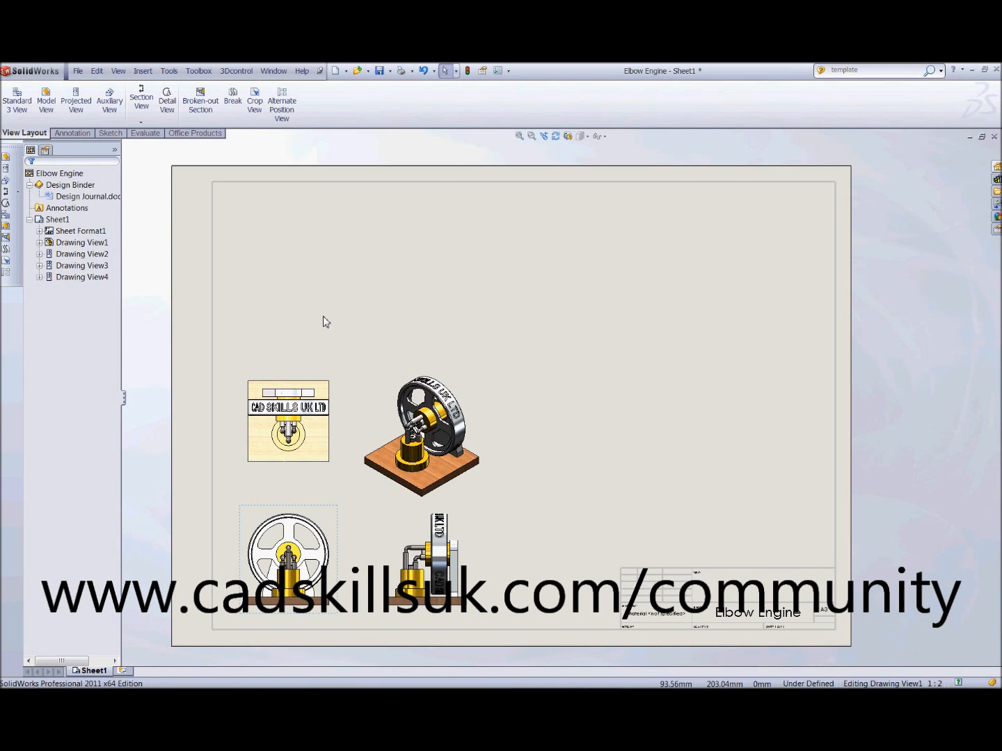
Step: Slightly reposition the top, side and isometric views on the sheet
{"action": "mouse_move", "coordinate": [334, 376]}
{"action": "left_mouse_down"}
{"action": "mouse_move", "coordinate": [324, 384]}
{"action": "mouse_move", "coordinate": [323, 375]}
{"action": "left_mouse_up"}
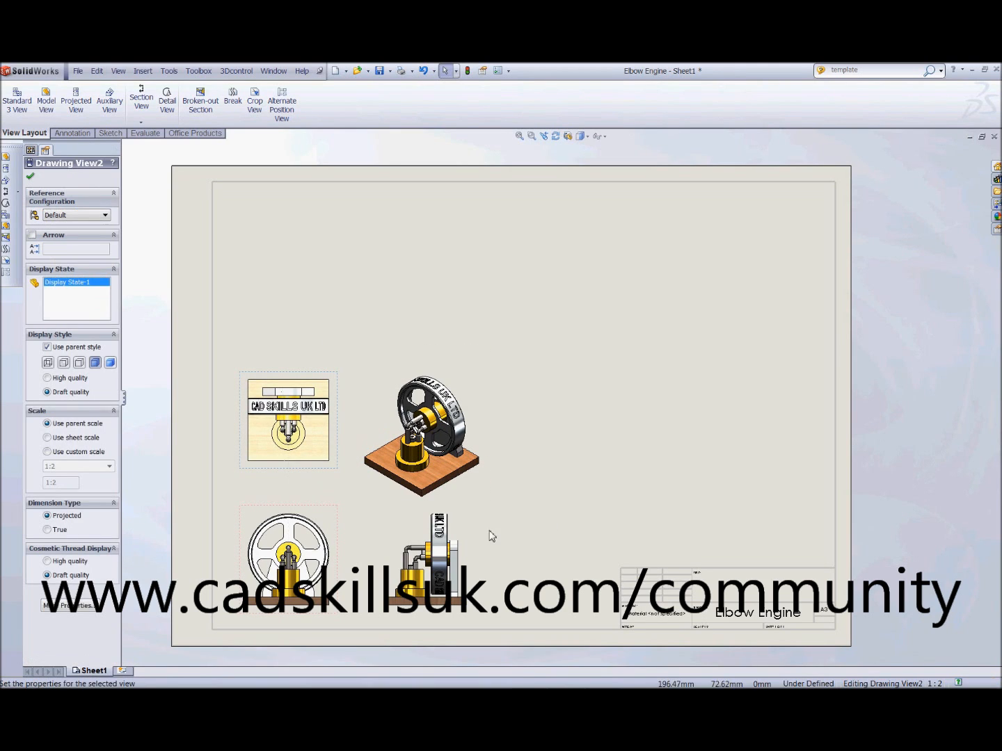
{"action": "mouse_move", "coordinate": [475, 537]}
{"action": "left_mouse_down"}
{"action": "mouse_move", "coordinate": [518, 545]}
{"action": "mouse_move", "coordinate": [479, 542]}
{"action": "left_mouse_up"}
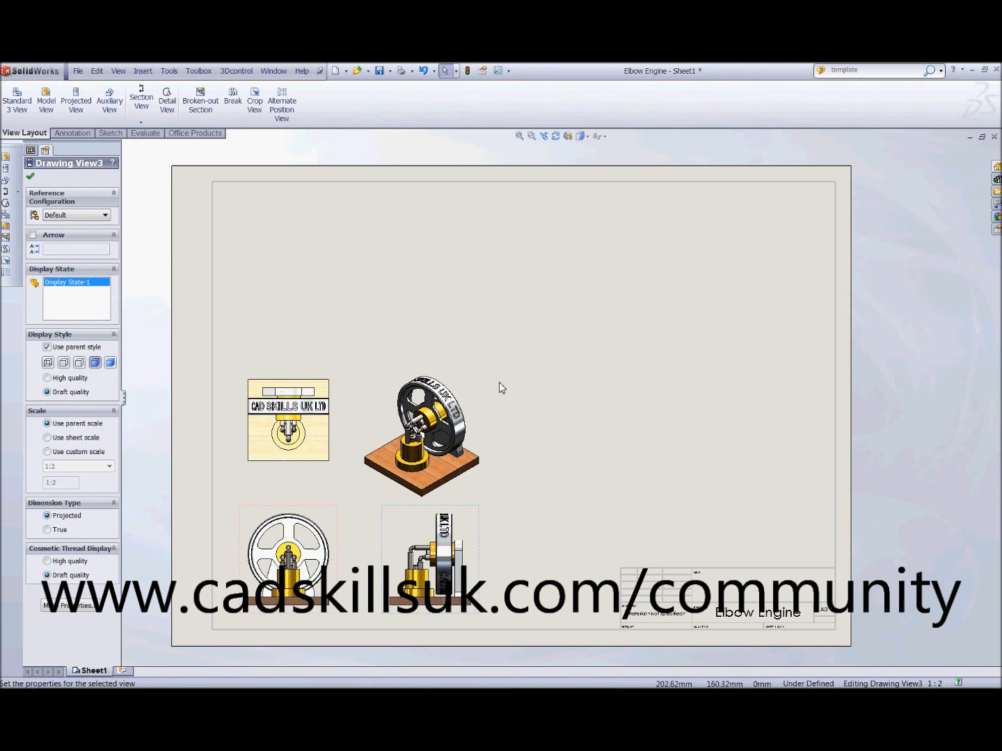
{"action": "mouse_move", "coordinate": [487, 383]}
{"action": "left_mouse_down"}
{"action": "mouse_move", "coordinate": [505, 360]}
{"action": "mouse_move", "coordinate": [496, 373]}
{"action": "left_mouse_up"}
{"action": "left_click", "coordinate": [543, 465]}
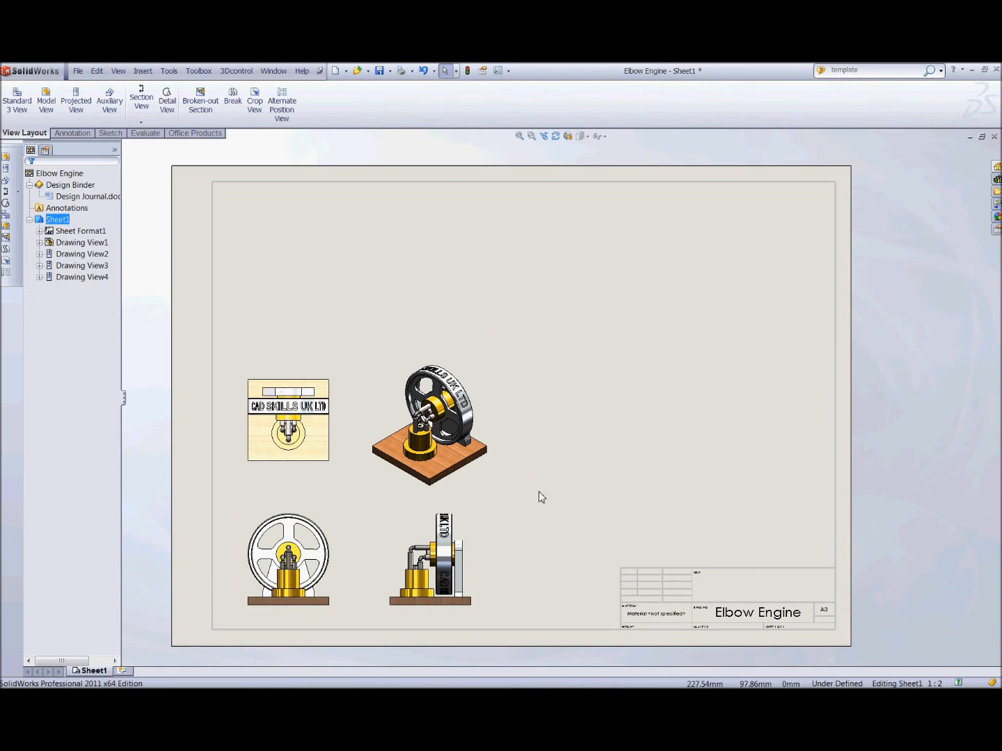
Step: Align the isometric view vertically by center with the side view and move it slightly upward
{"action": "left_click", "coordinate": [492, 482]}
{"action": "right_click", "coordinate": [492, 481]}
{"action": "mouse_move", "coordinate": [578, 487]}
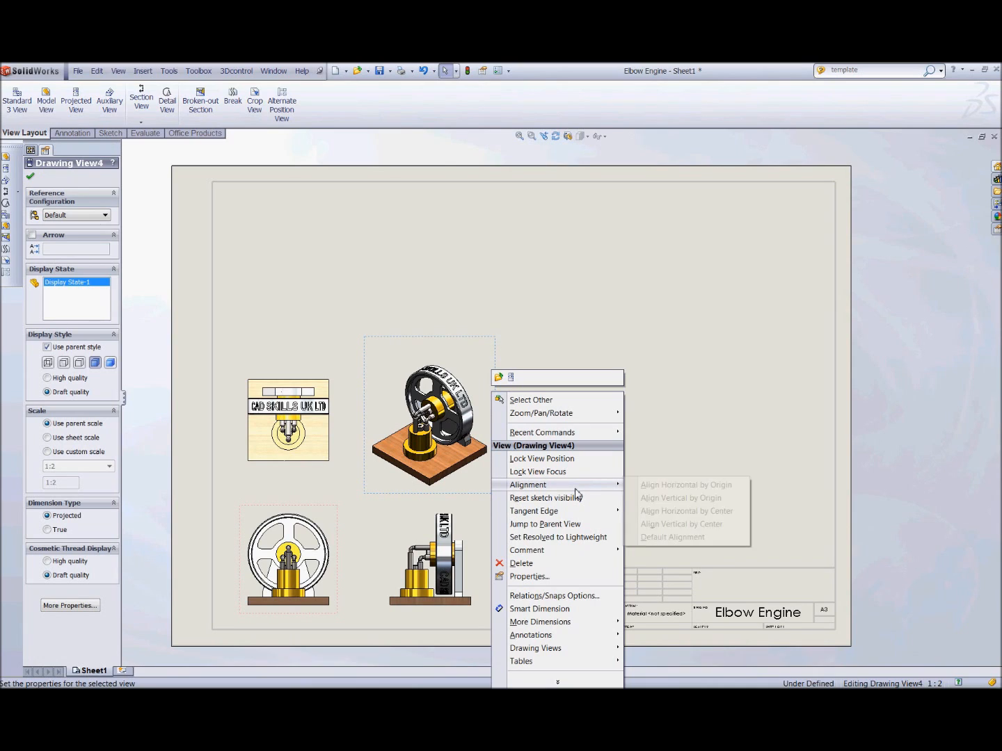
{"action": "left_click", "coordinate": [683, 526]}
{"action": "left_click", "coordinate": [482, 542]}
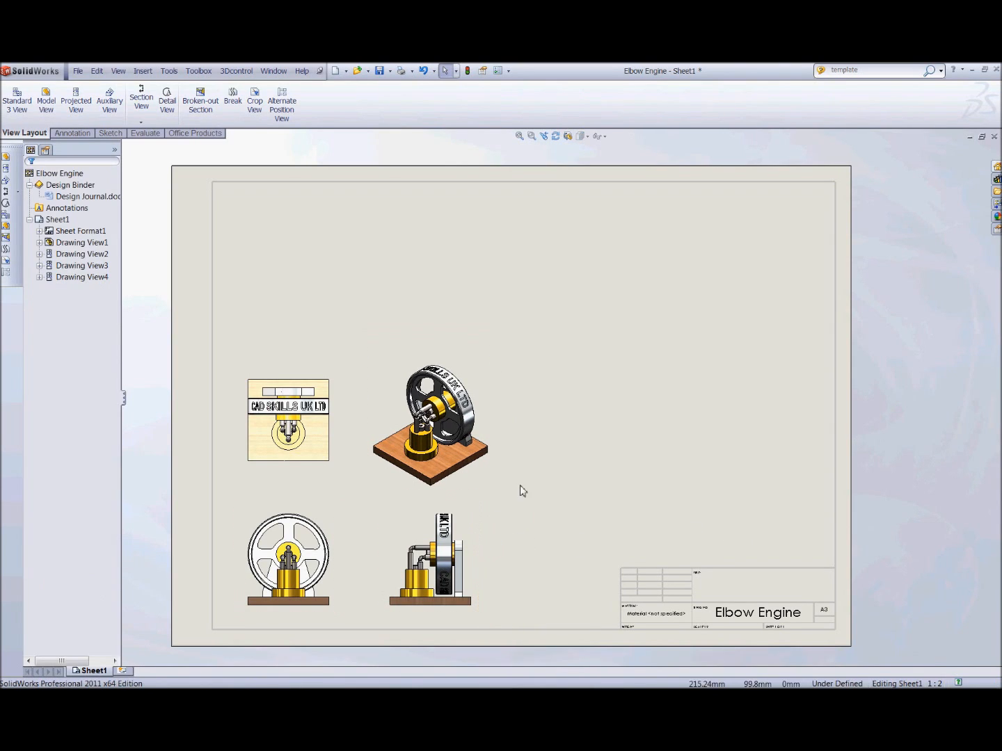
{"action": "mouse_move", "coordinate": [494, 479]}
{"action": "left_mouse_down"}
{"action": "mouse_move", "coordinate": [517, 479]}
{"action": "mouse_move", "coordinate": [500, 471]}
{"action": "left_mouse_up"}
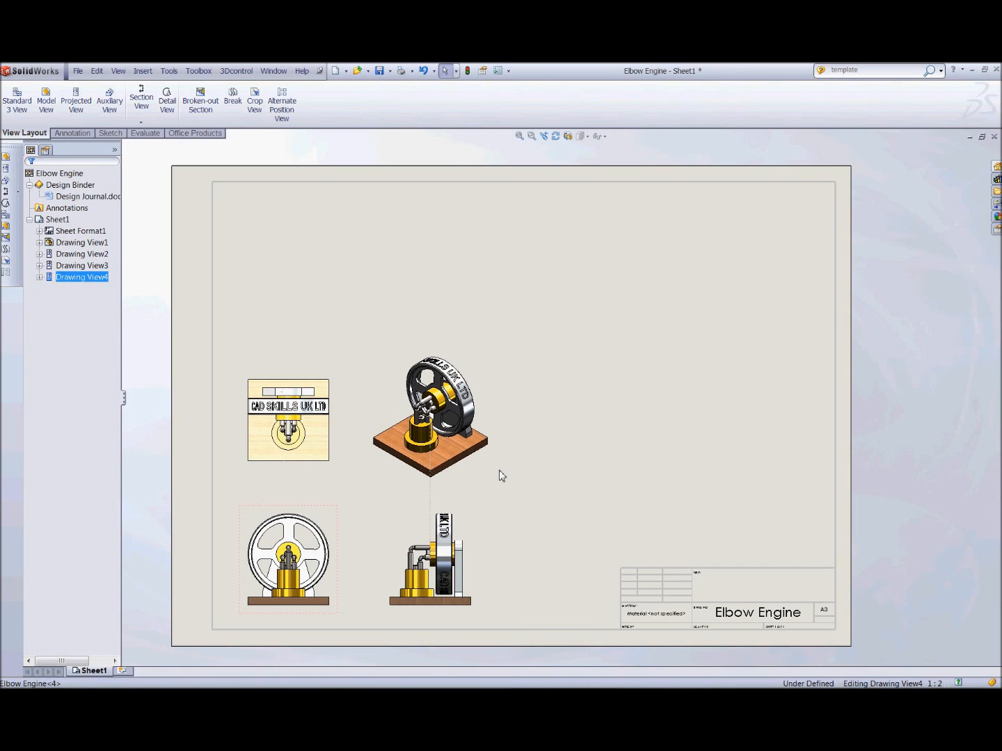
Step: Align the isometric view horizontally by center with the top view and shift it slightly sideways
{"action": "right_click", "coordinate": [496, 463]}
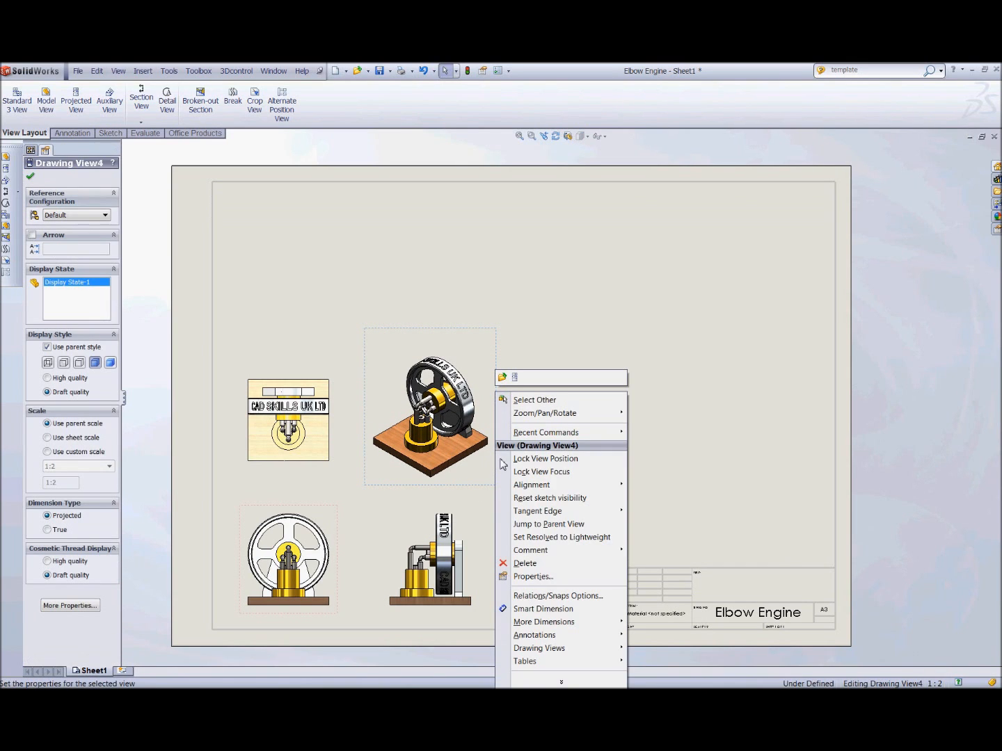
{"action": "mouse_move", "coordinate": [562, 487]}
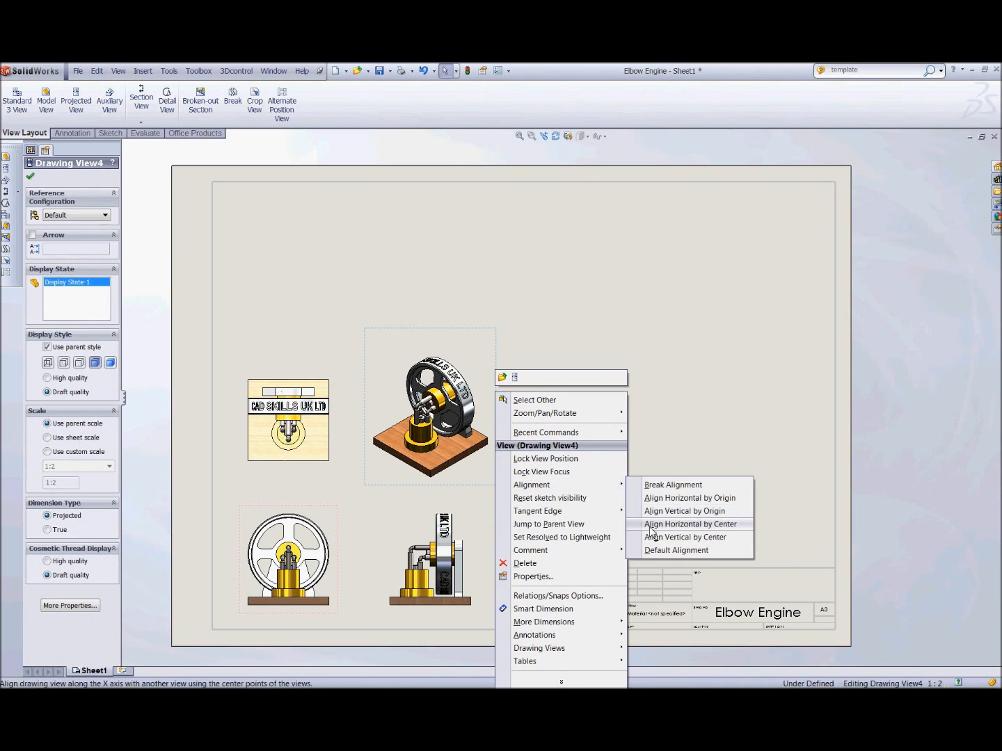
{"action": "left_click", "coordinate": [651, 529]}
{"action": "left_click", "coordinate": [341, 408]}
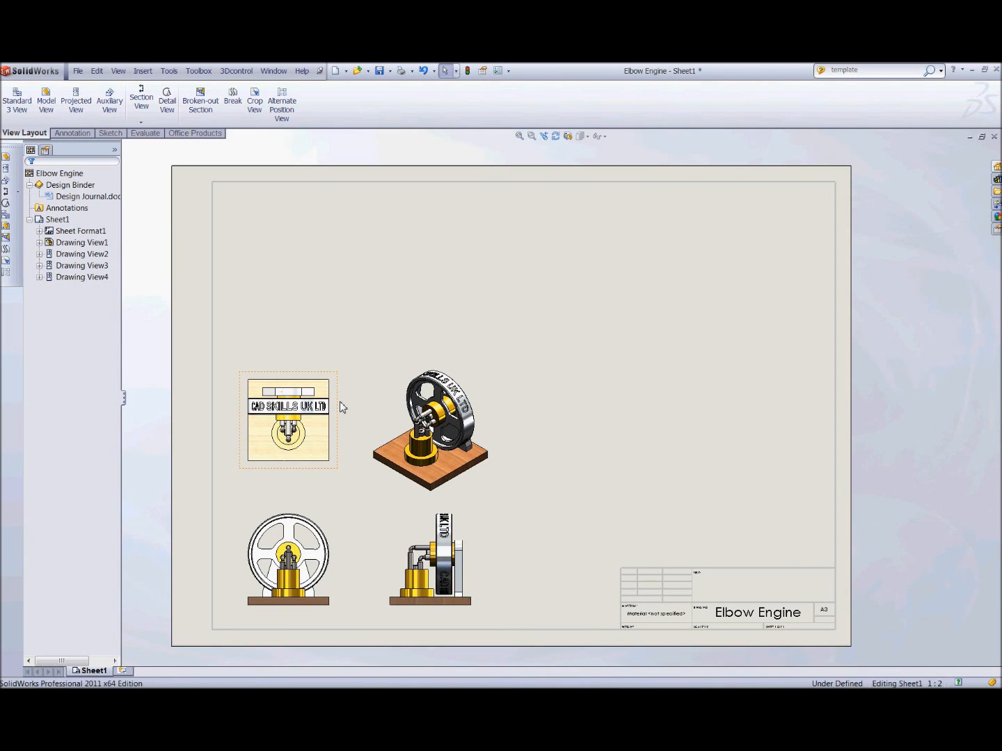
{"action": "mouse_move", "coordinate": [420, 344]}
{"action": "left_mouse_down"}
{"action": "mouse_move", "coordinate": [380, 342]}
{"action": "mouse_move", "coordinate": [397, 344]}
{"action": "left_mouse_up"}
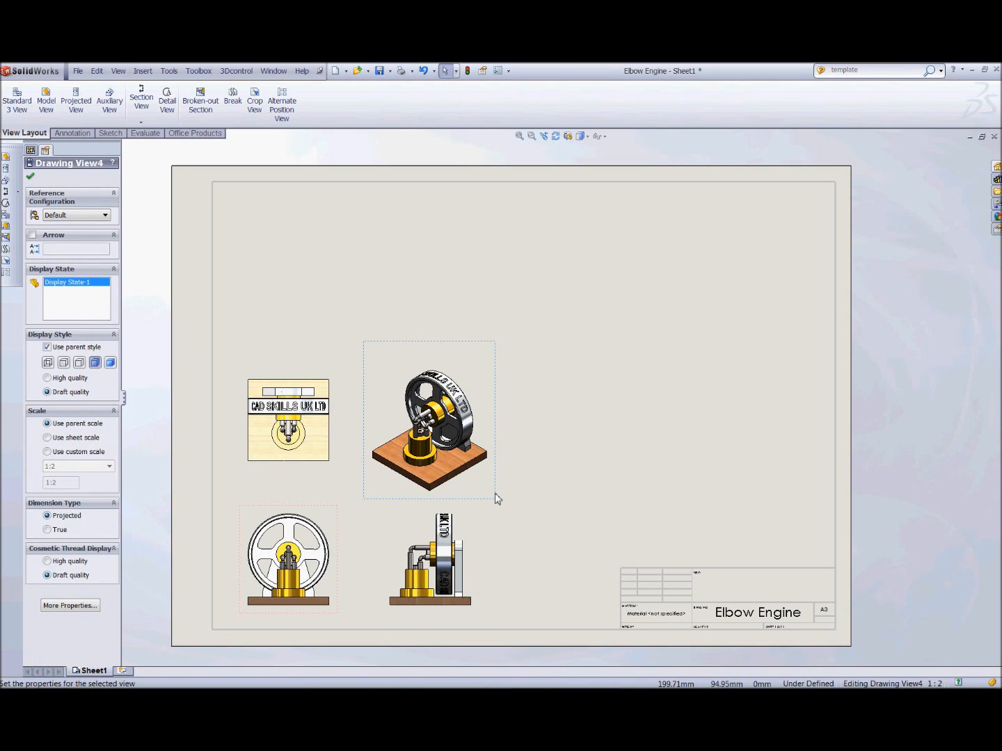
{"action": "left_click_drag", "start_coordinate": [500, 493], "coordinate": [500, 494]}
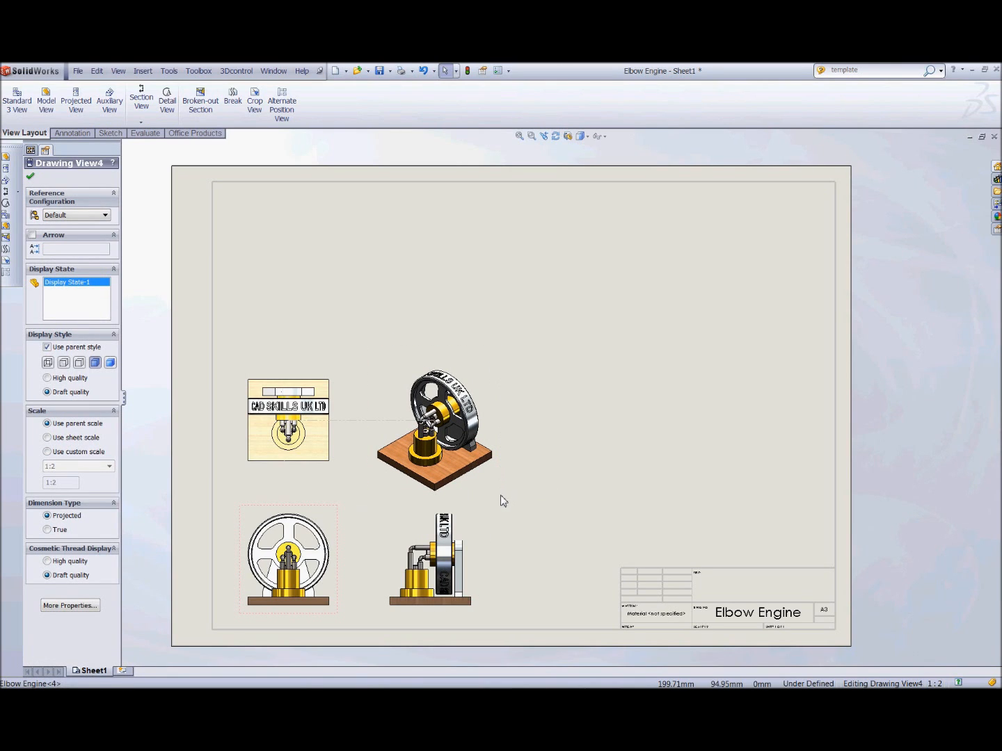
{"action": "left_click", "coordinate": [529, 441]}
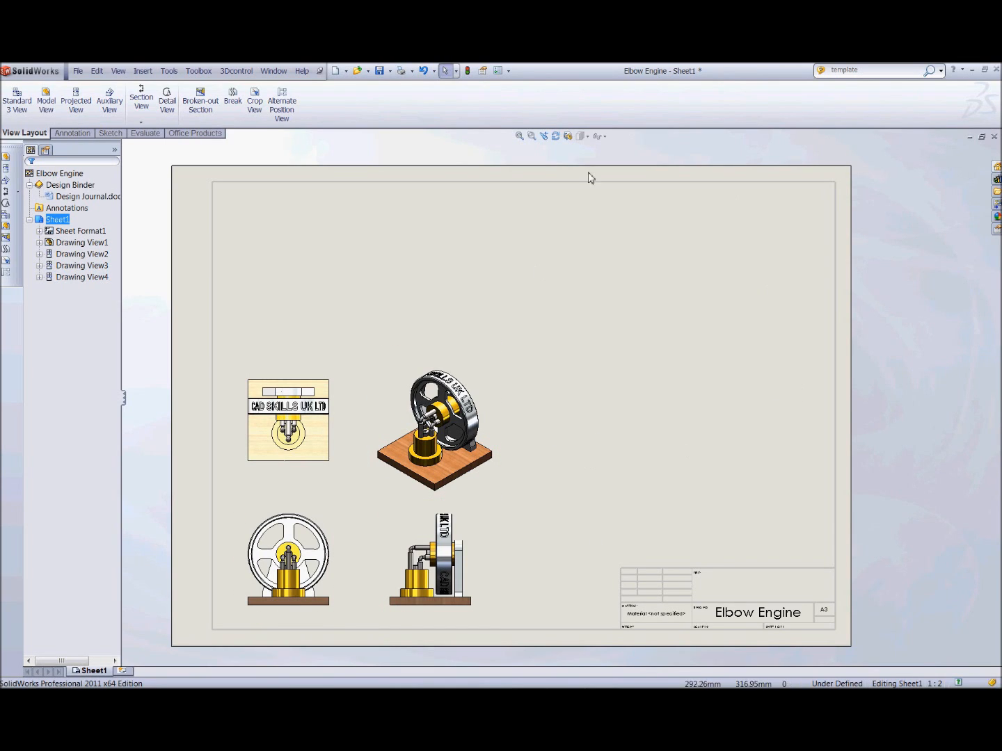
Step: Create an auto-hatched section view from a vertical line through the front view's center and place it in the sheet's upper-right area
{"action": "left_click", "coordinate": [335, 514]}
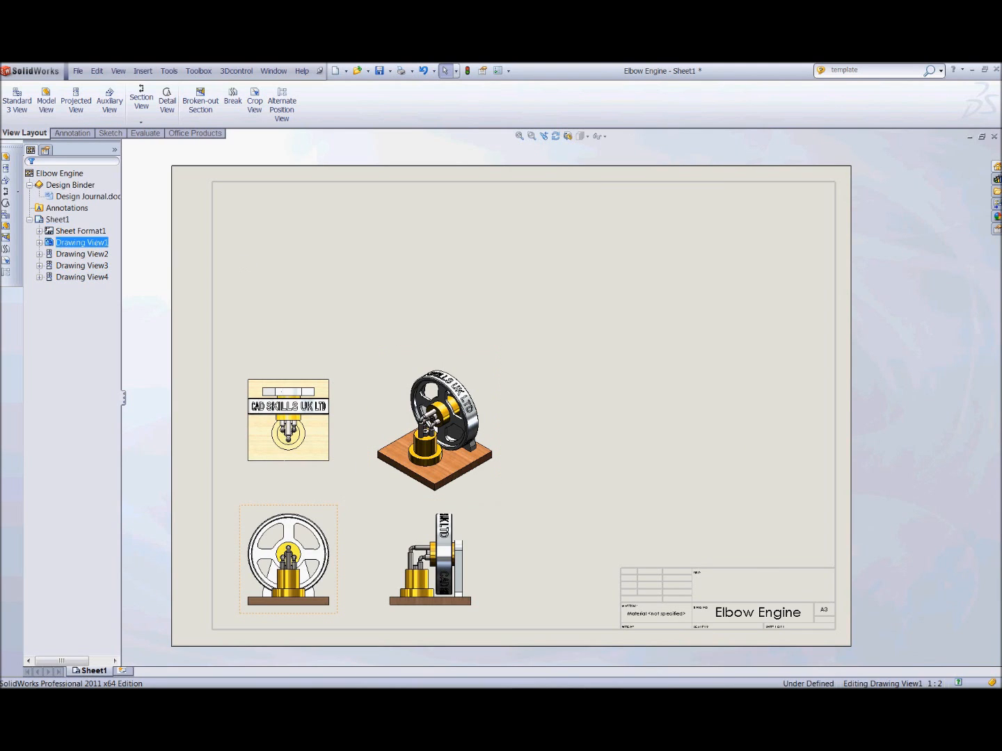
{"action": "scroll", "coordinate": [345, 516], "scroll_direction": "down", "scroll_amount": 3}
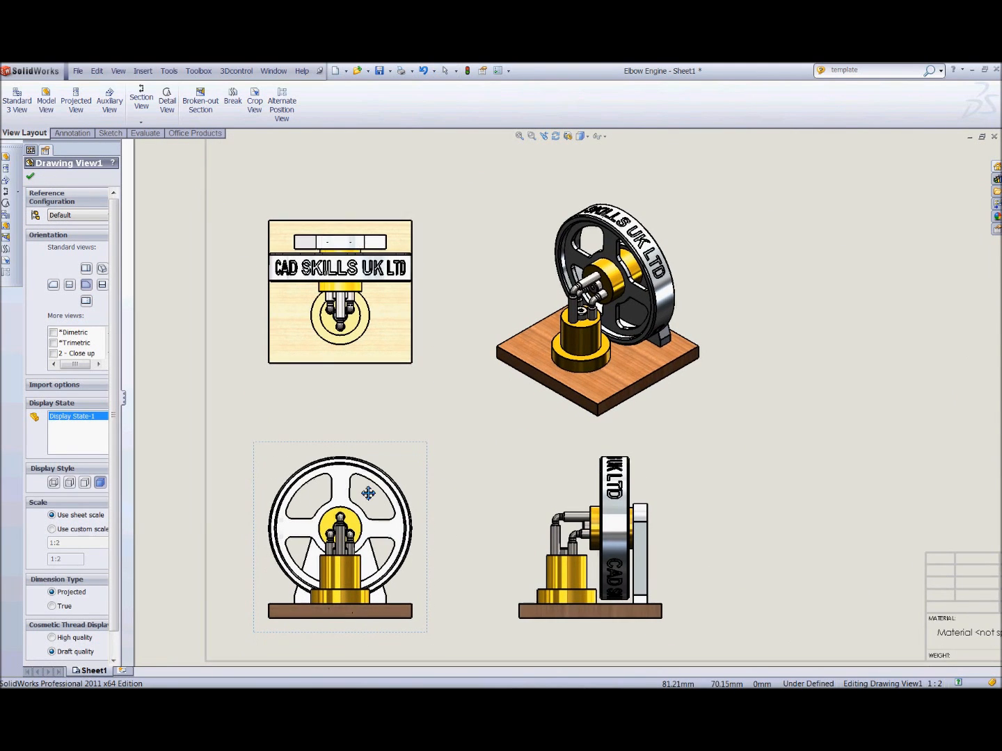
{"action": "left_click", "coordinate": [141, 102]}
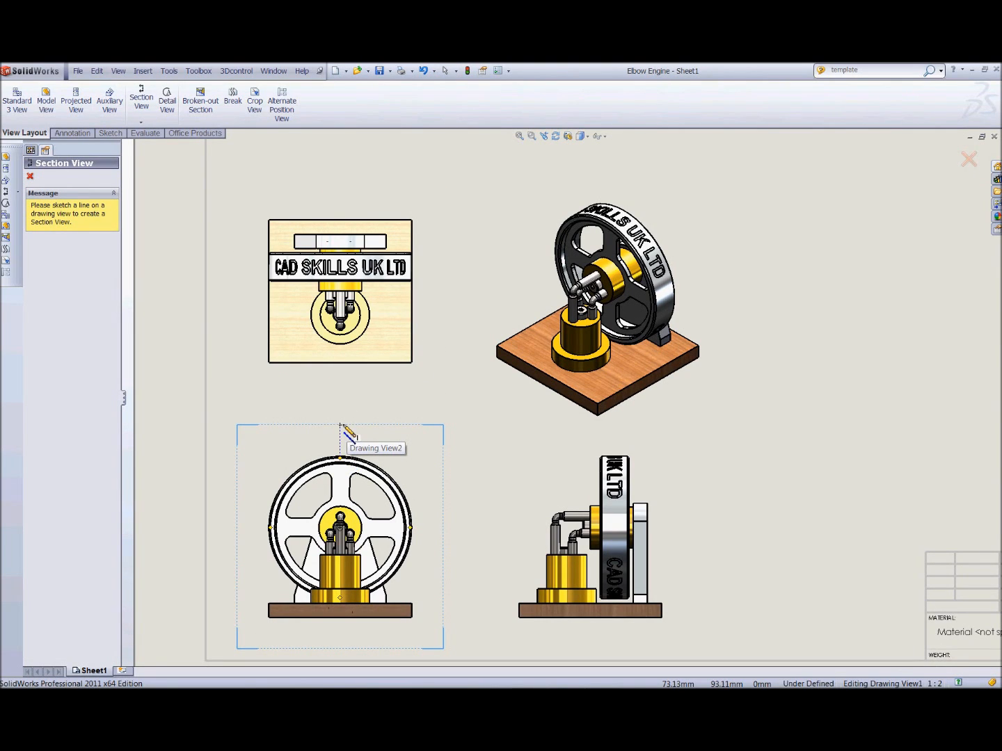
{"action": "scroll", "coordinate": [346, 432], "scroll_direction": "up", "scroll_amount": 3}
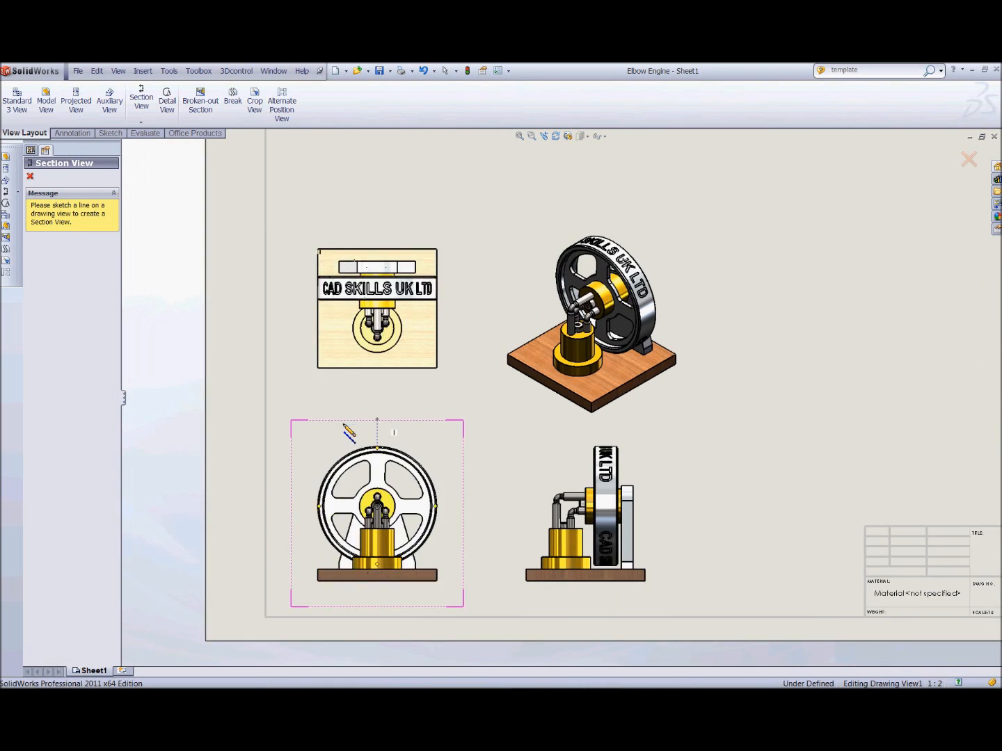
{"action": "left_click", "coordinate": [408, 417]}
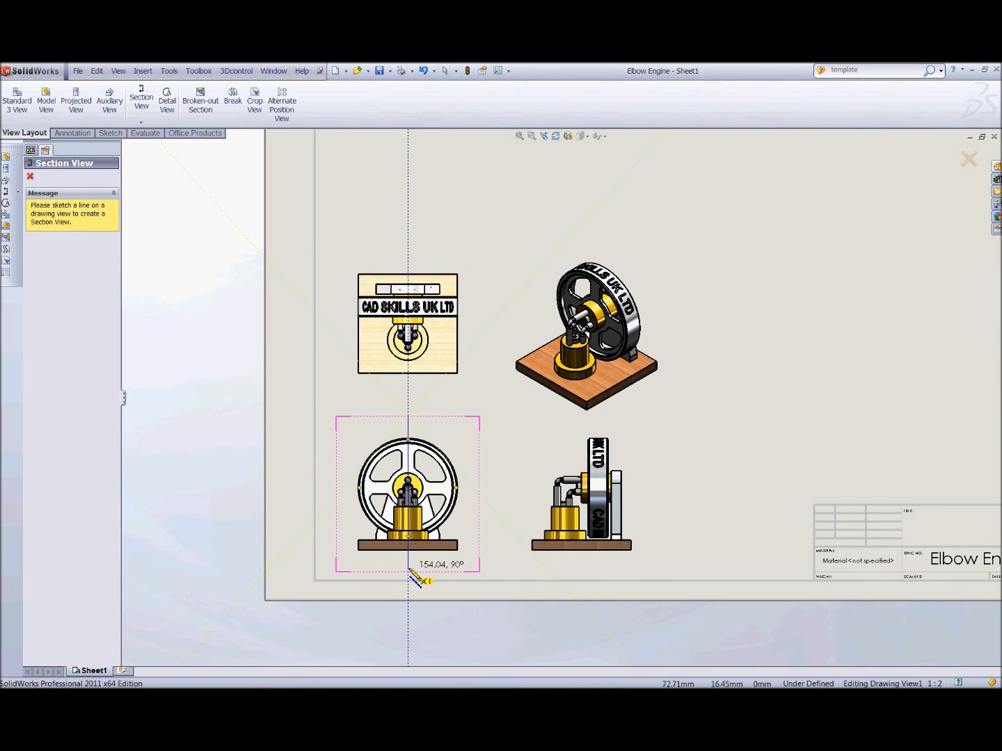
{"action": "left_click", "coordinate": [410, 571]}
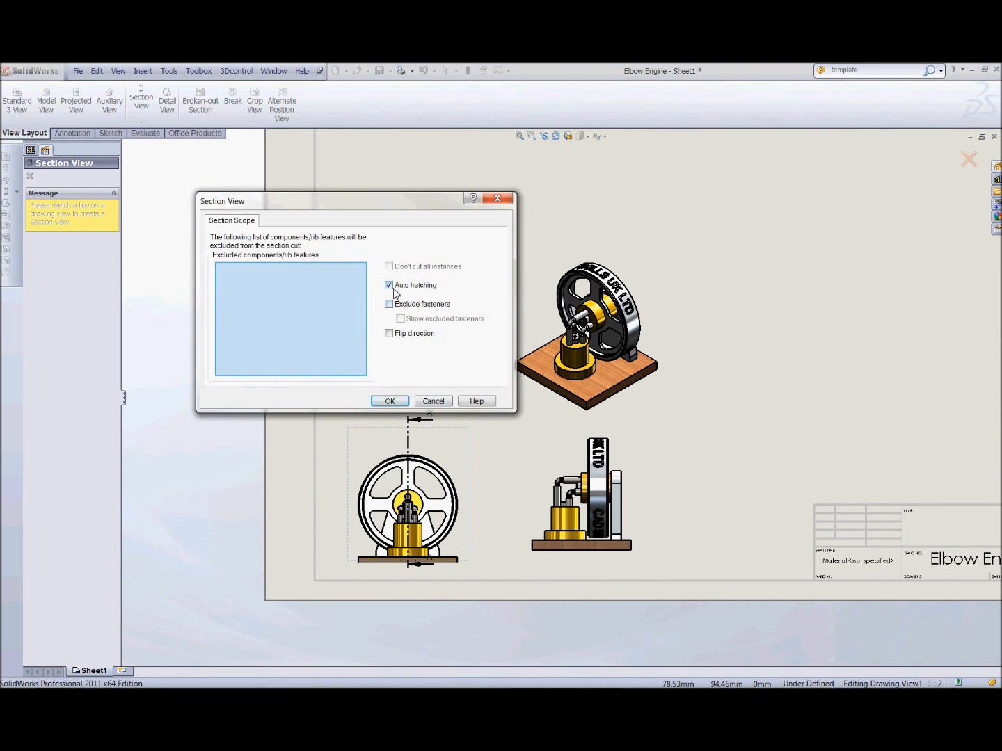
{"action": "left_click", "coordinate": [389, 401]}
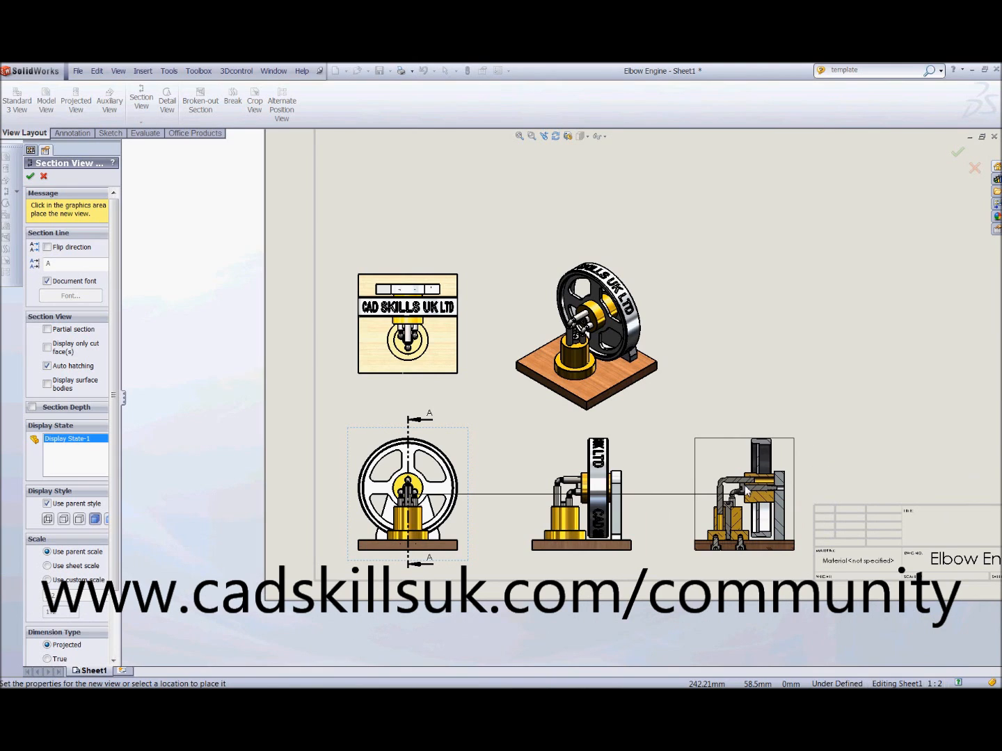
{"action": "middle_click_drag", "start_coordinate": [752, 393], "coordinate": [612, 477], "text": "ctrl"}
{"action": "left_click", "coordinate": [722, 324]}
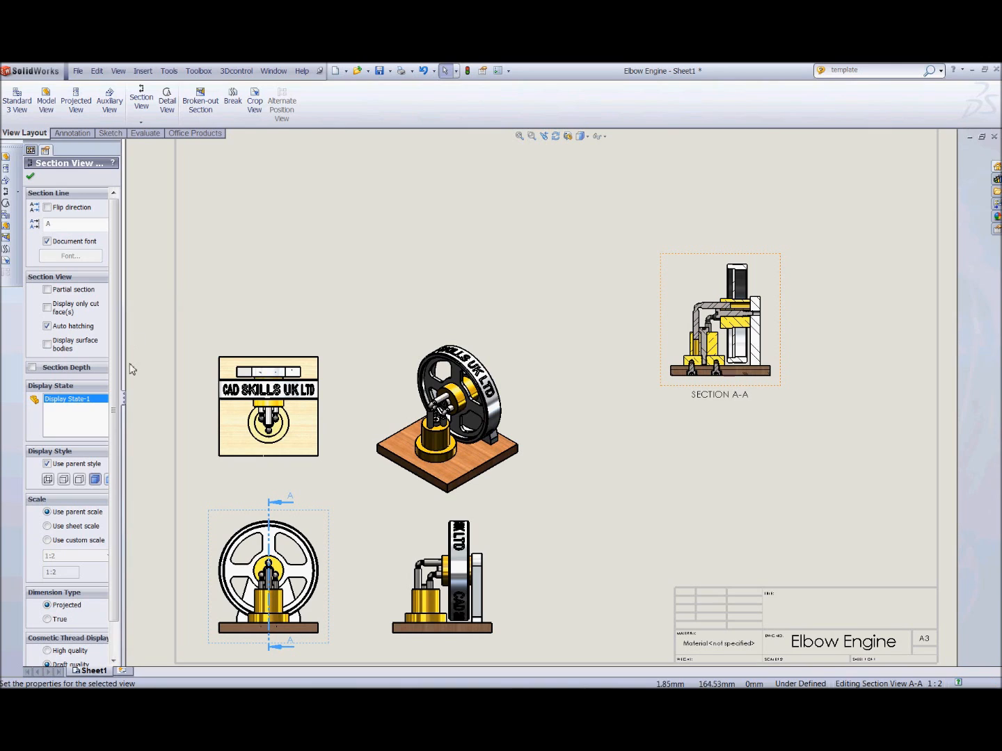
Step: Show the section view with hidden lines removed and give it a custom scale of 2:1
{"action": "left_click_drag", "start_coordinate": [123, 410], "coordinate": [178, 409]}
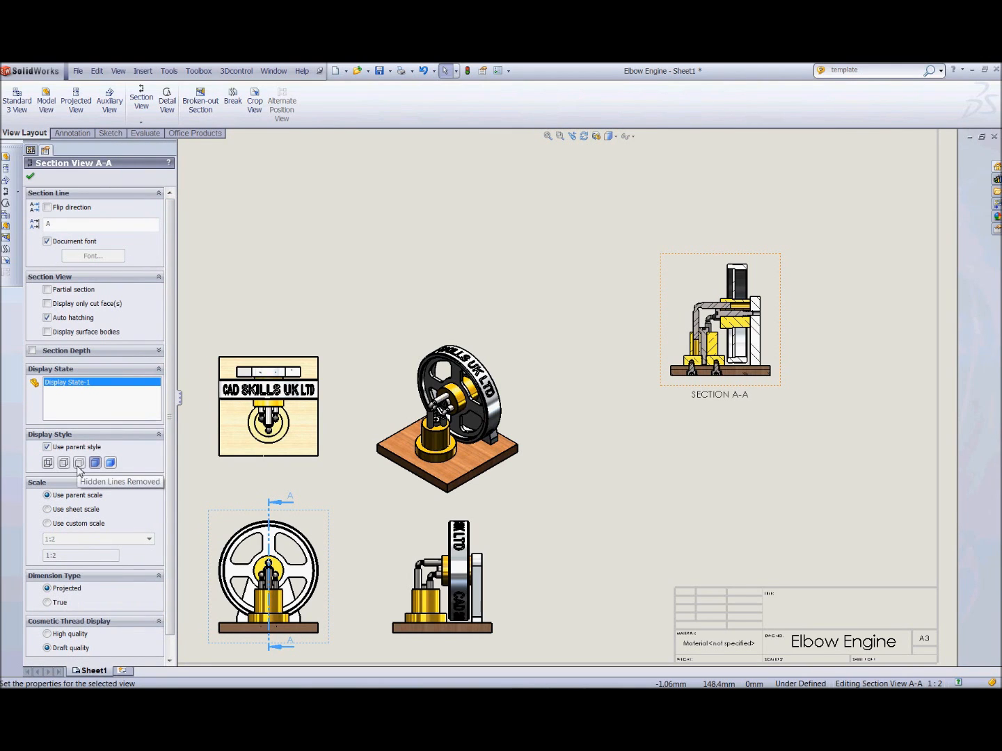
{"action": "left_click", "coordinate": [78, 466]}
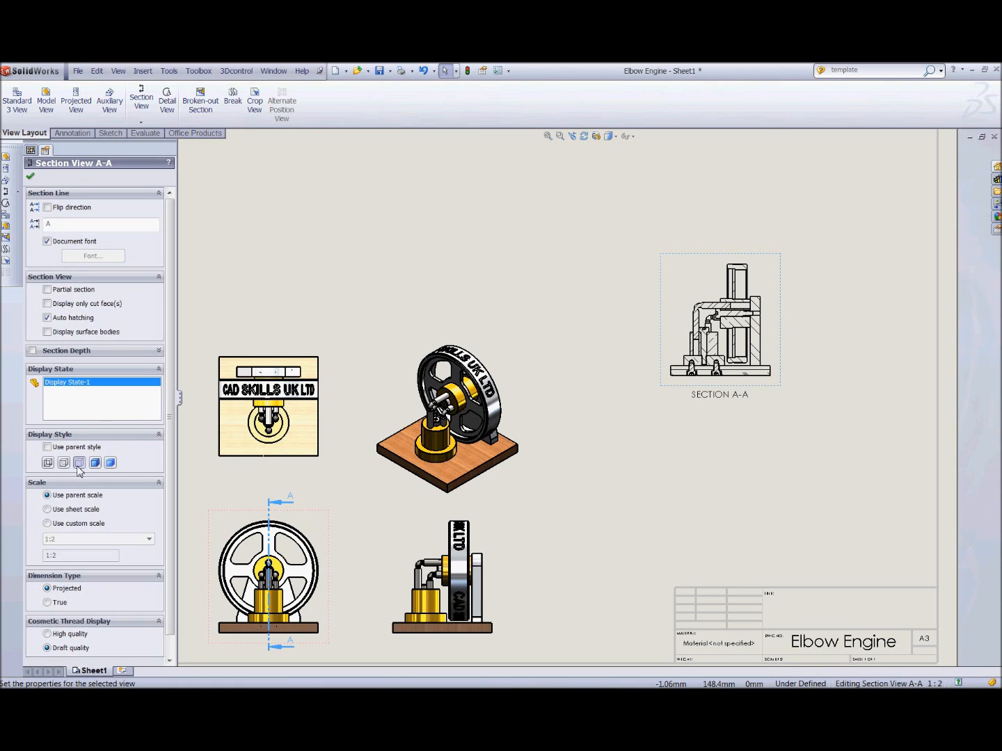
{"action": "left_click", "coordinate": [47, 524]}
{"action": "left_click", "coordinate": [83, 540]}
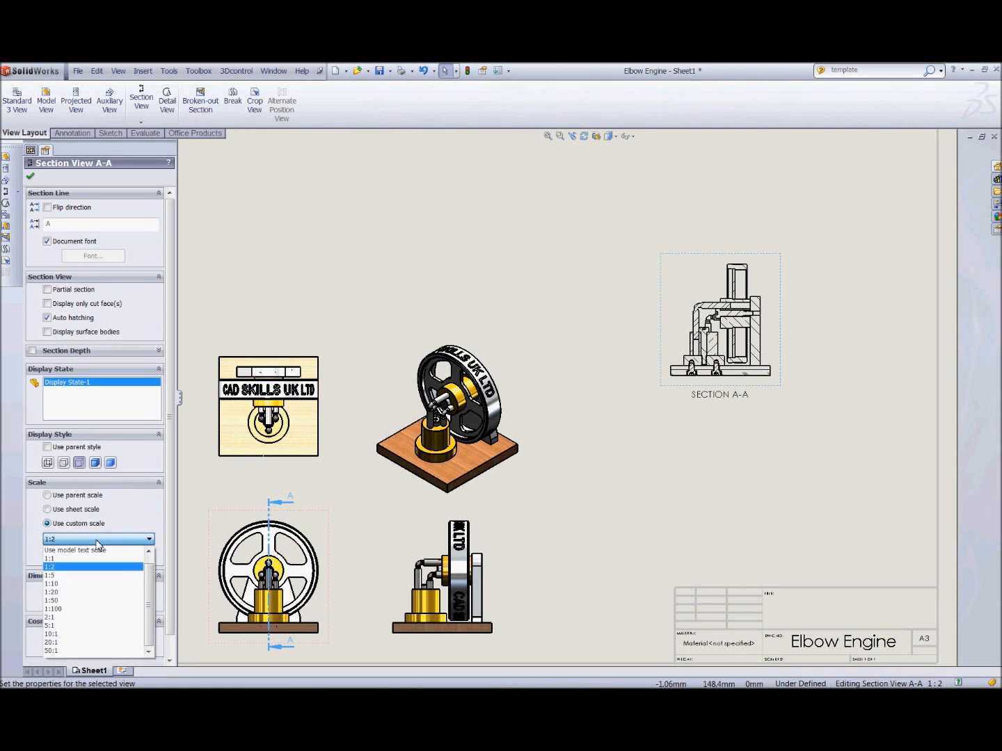
{"action": "left_click", "coordinate": [52, 617]}
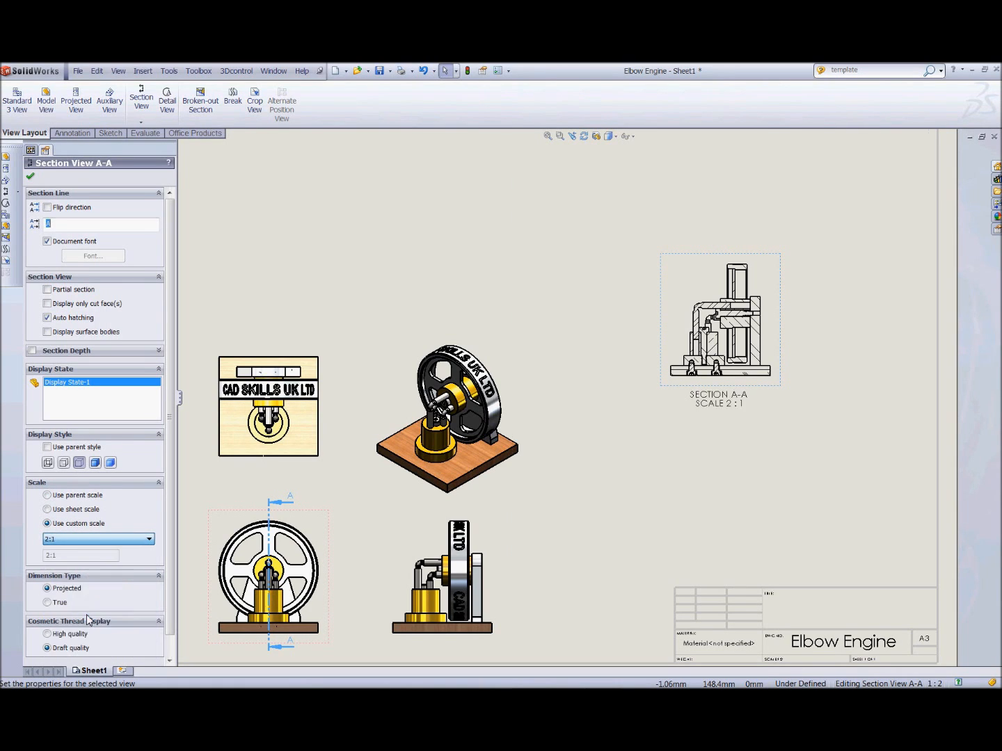
{"action": "left_click", "coordinate": [31, 177]}
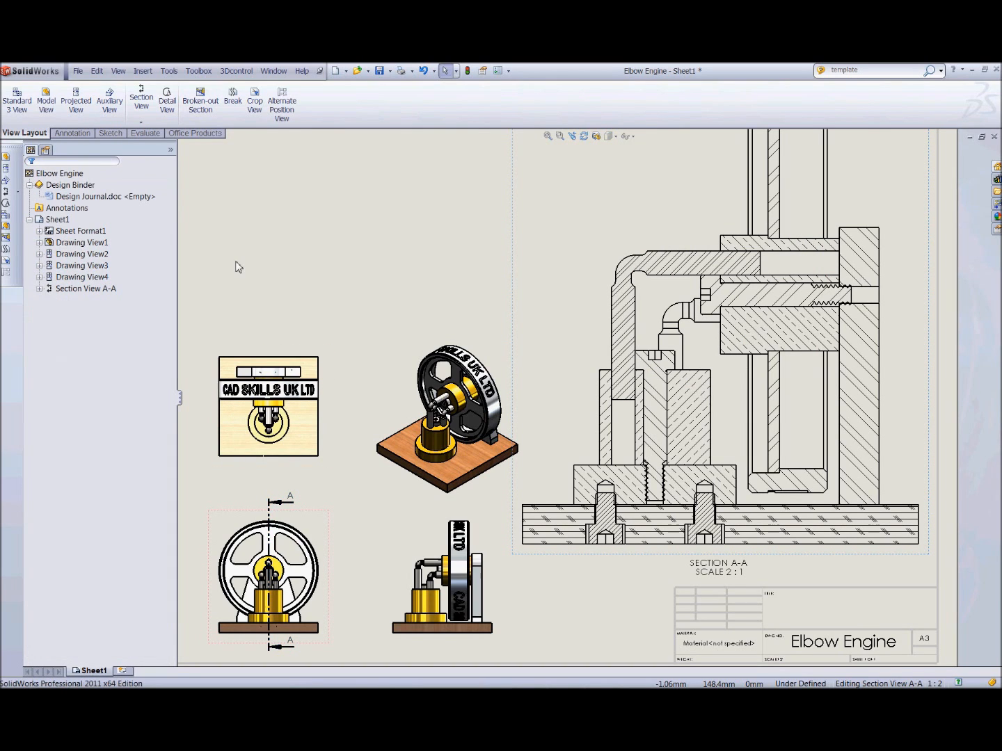
Step: Move the section label into the free space above the elbow pistons and shift the section view slightly down to fit inside the sheet border
{"action": "left_click", "coordinate": [367, 269]}
{"action": "scroll", "coordinate": [367, 270], "scroll_direction": "up", "scroll_amount": 2}
{"action": "middle_click_drag", "start_coordinate": [780, 316], "coordinate": [713, 316]}
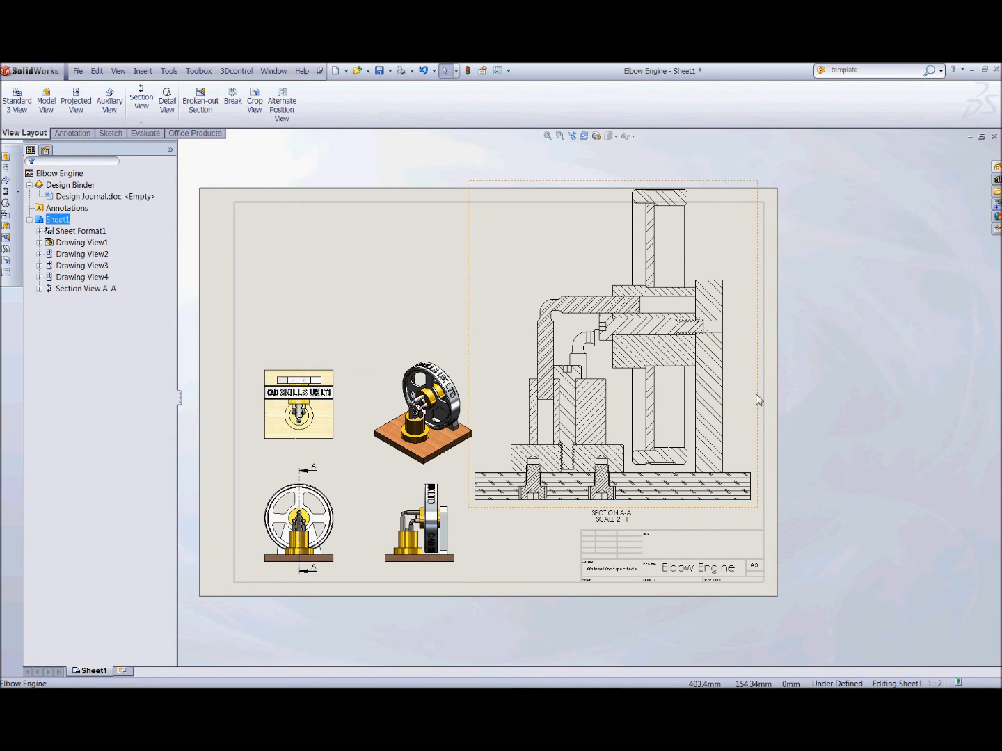
{"action": "left_click_drag", "start_coordinate": [612, 518], "coordinate": [585, 284]}
{"action": "left_click_drag", "start_coordinate": [757, 348], "coordinate": [762, 371]}
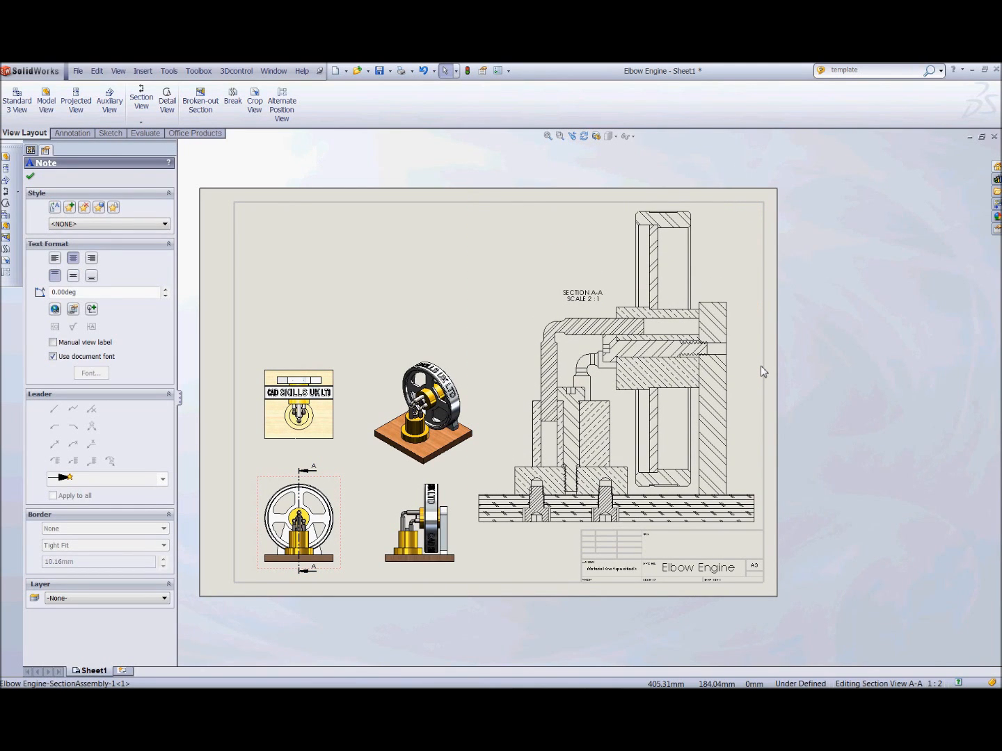
{"action": "left_click", "coordinate": [763, 372]}
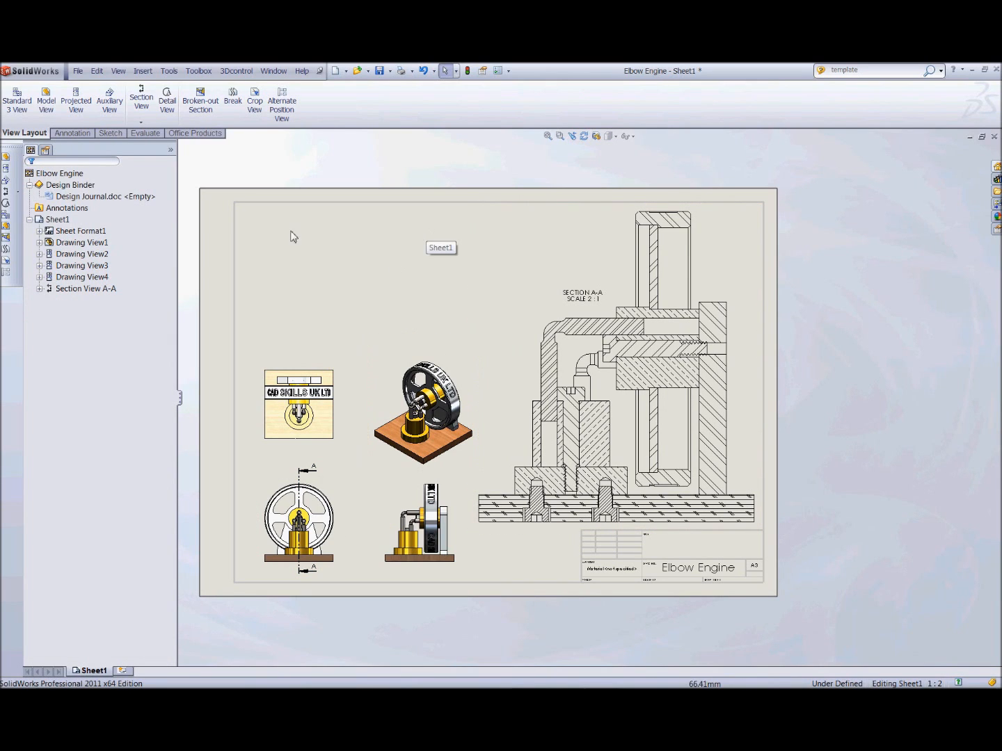
Step: Insert a top-level-only bill of materials from the section view using the bom-standard template, placed in the sheet's upper-left corner
{"action": "left_click", "coordinate": [72, 134]}
{"action": "left_click", "coordinate": [536, 93]}
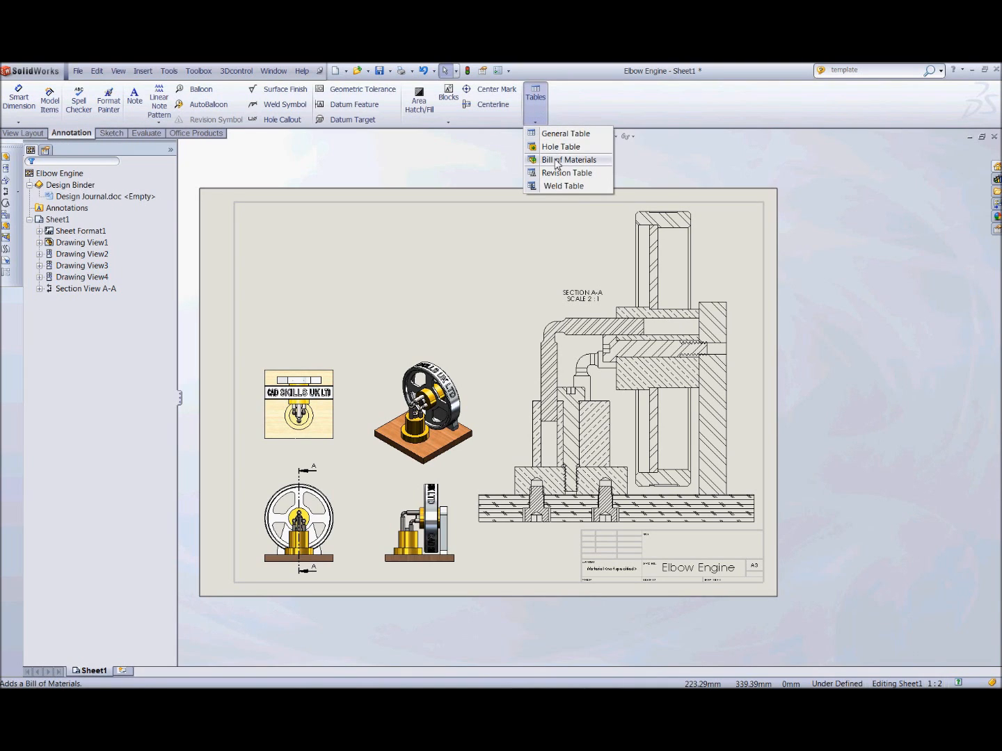
{"action": "left_click", "coordinate": [555, 160]}
{"action": "left_click", "coordinate": [551, 248]}
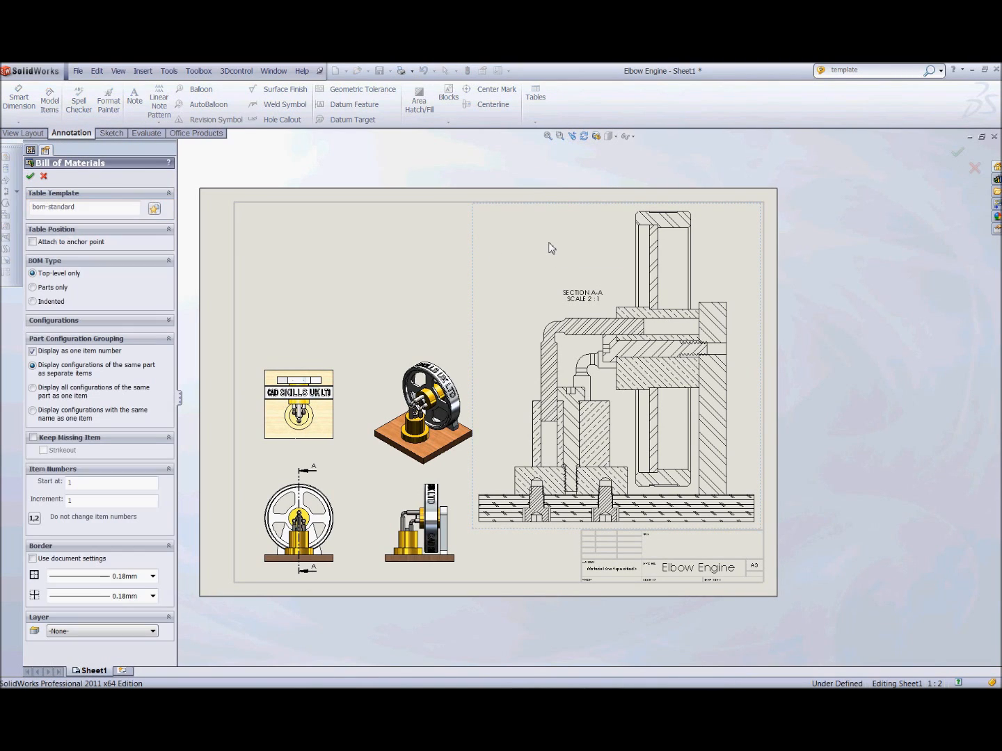
{"action": "left_click", "coordinate": [32, 178]}
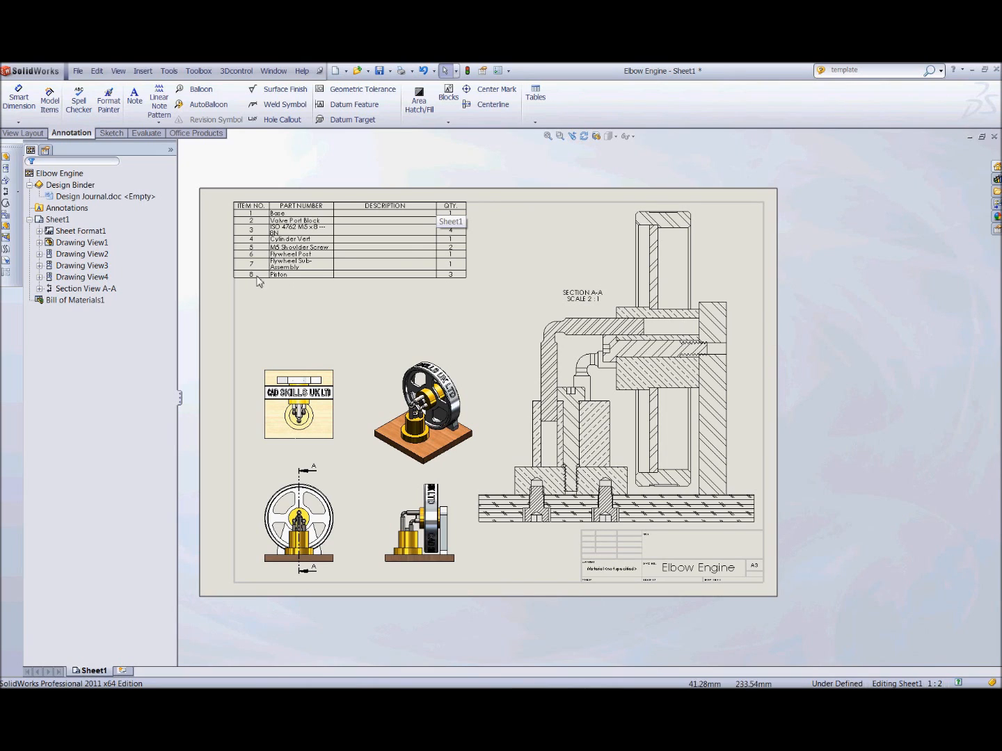
Step: Change the bill of materials type to parts only
{"action": "left_click", "coordinate": [294, 270]}
{"action": "left_click", "coordinate": [228, 198]}
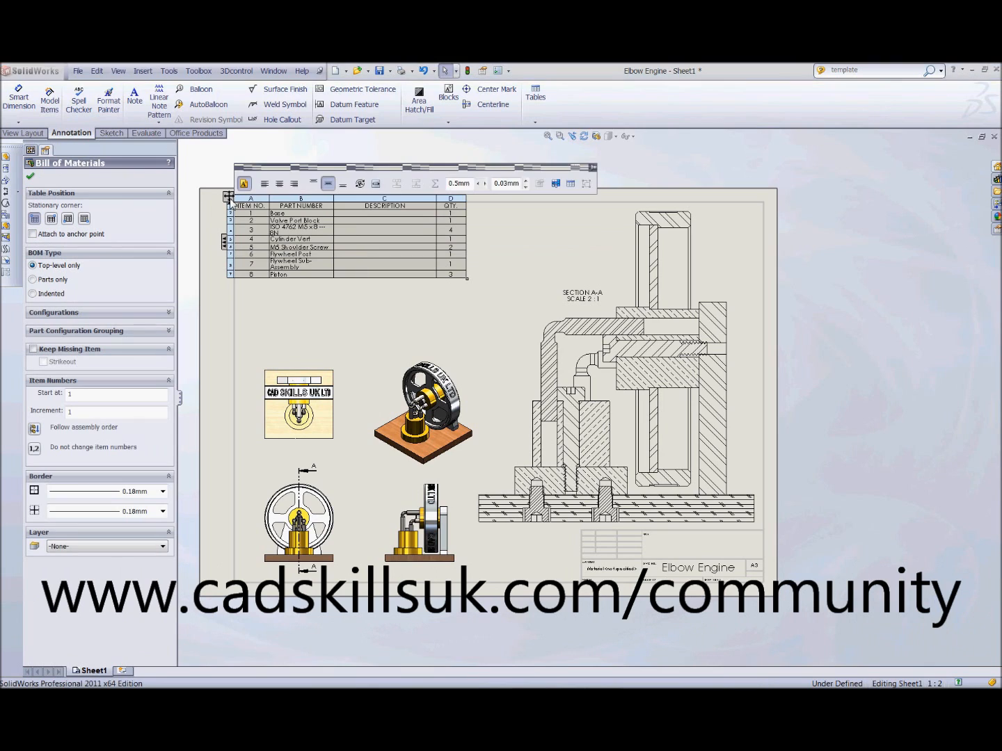
{"action": "left_click", "coordinate": [33, 279]}
{"action": "left_click", "coordinate": [29, 179]}
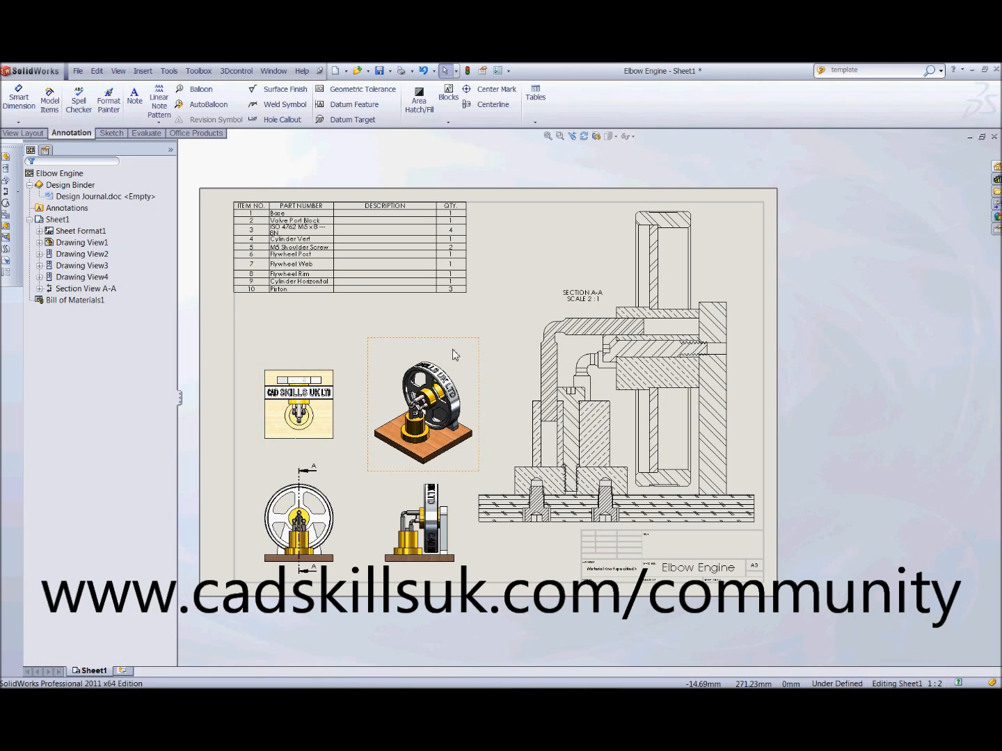
Step: Delete the DESCRIPTION column from the bill of materials
{"action": "left_click", "coordinate": [402, 206]}
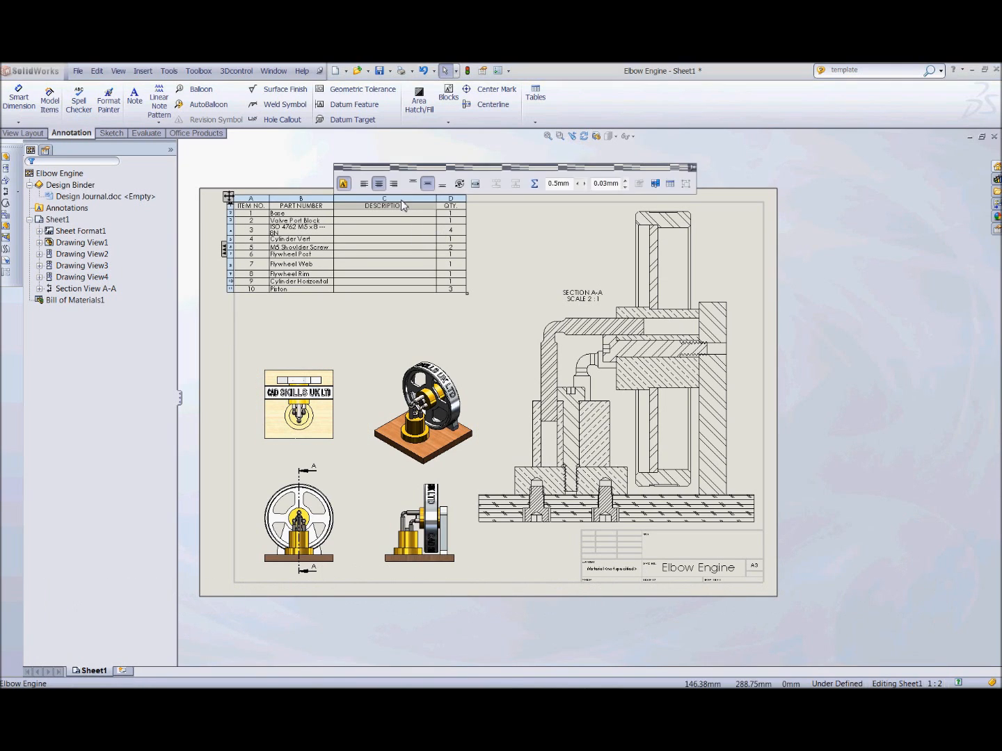
{"action": "right_click", "coordinate": [403, 205]}
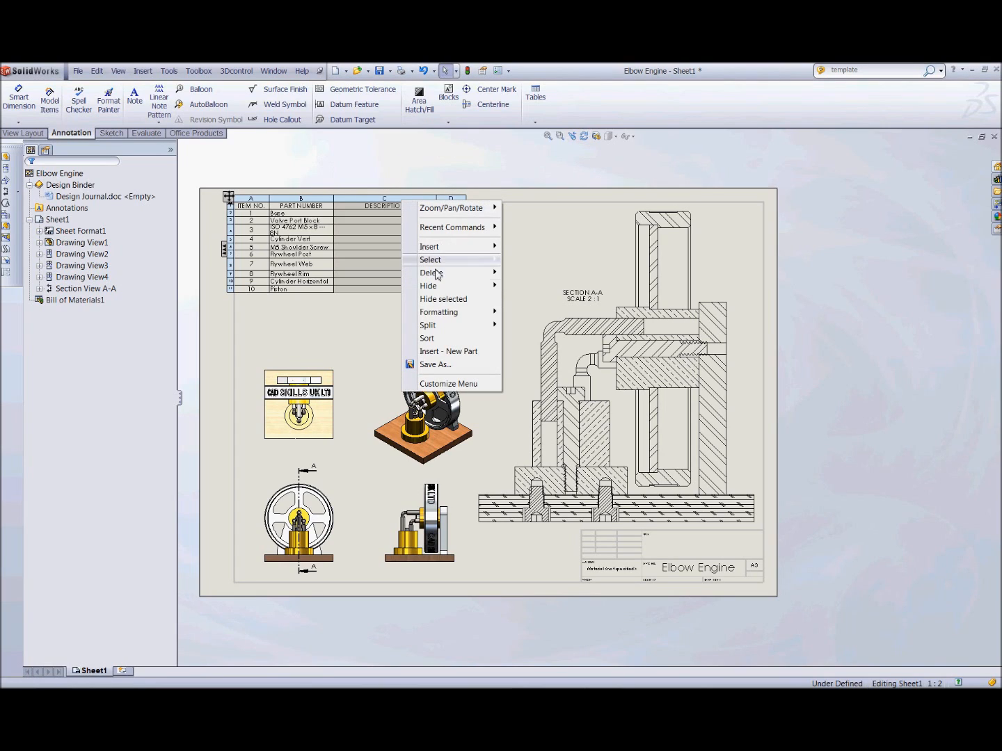
{"action": "mouse_move", "coordinate": [436, 277]}
{"action": "left_click", "coordinate": [521, 285]}
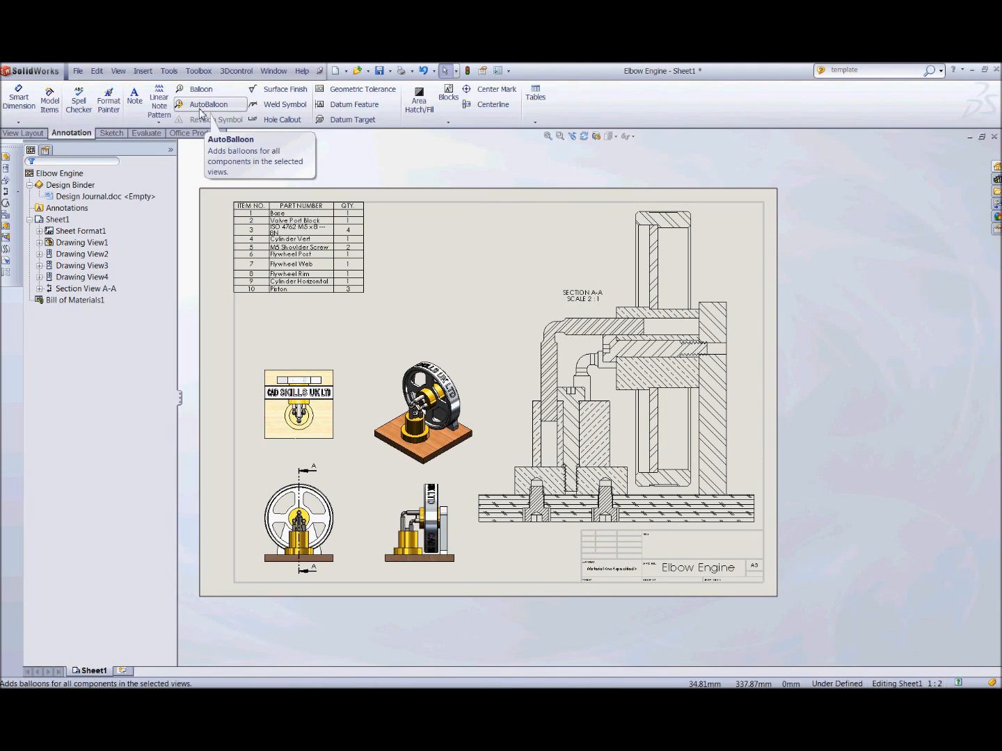
{"action": "left_click", "coordinate": [525, 291]}
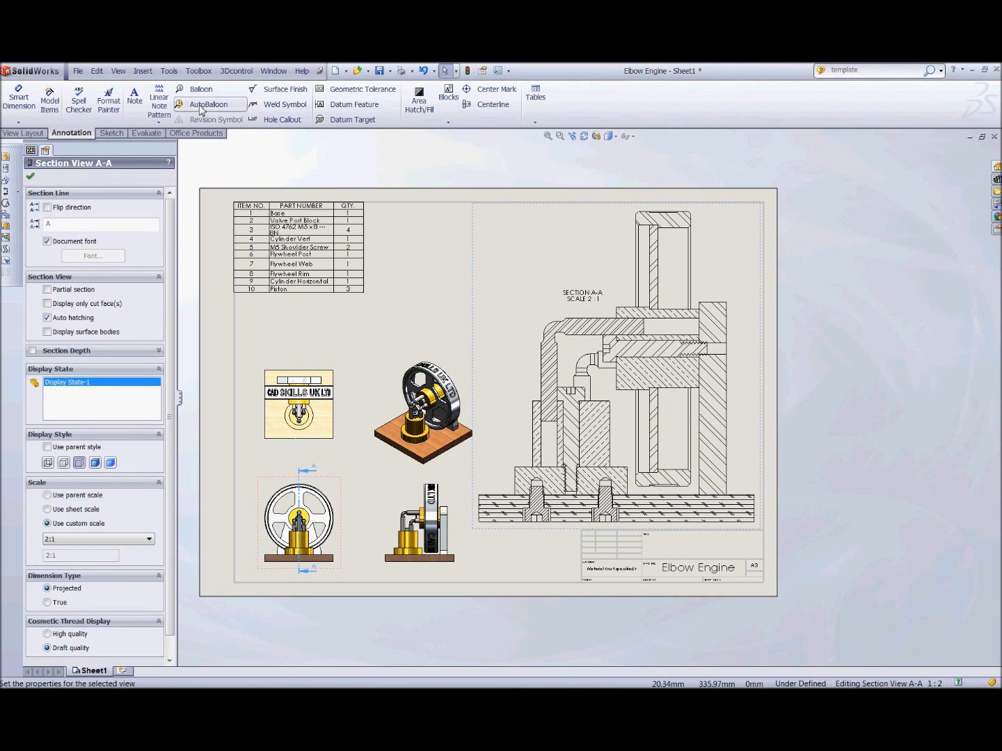
{"action": "left_click", "coordinate": [203, 105]}
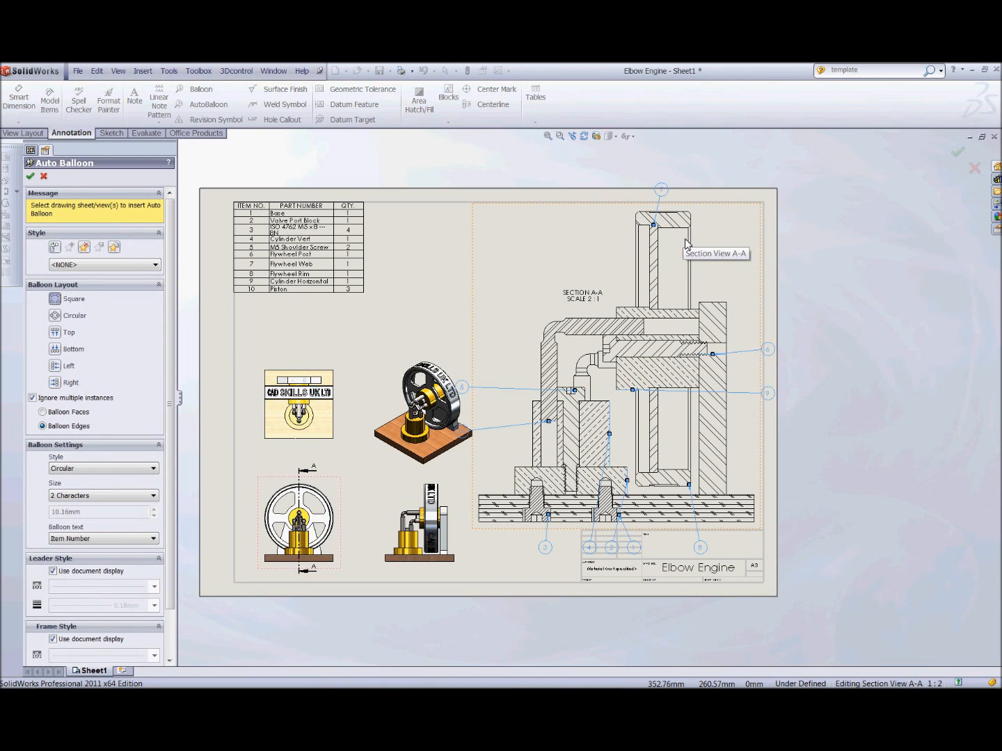
{"action": "left_click", "coordinate": [44, 179]}
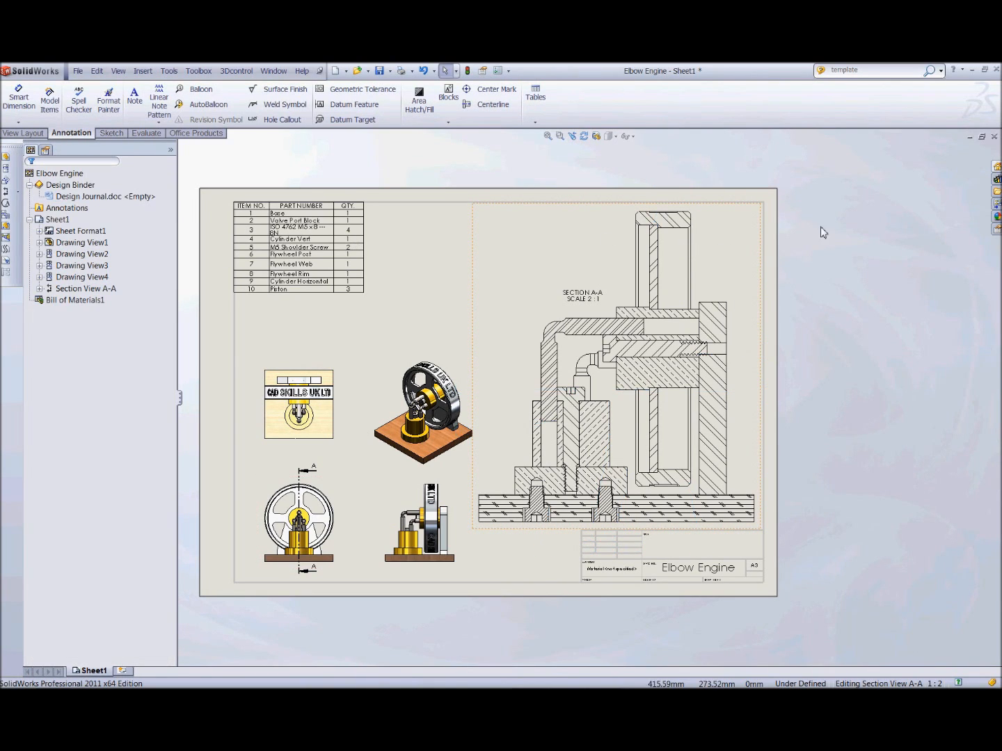
Step: Add circular item-number balloons to the flywheel web, flywheel rim and horizontal cylinder in the section view
{"action": "left_click", "coordinate": [199, 89]}
{"action": "scroll", "coordinate": [635, 278], "scroll_direction": "down", "scroll_amount": 1}
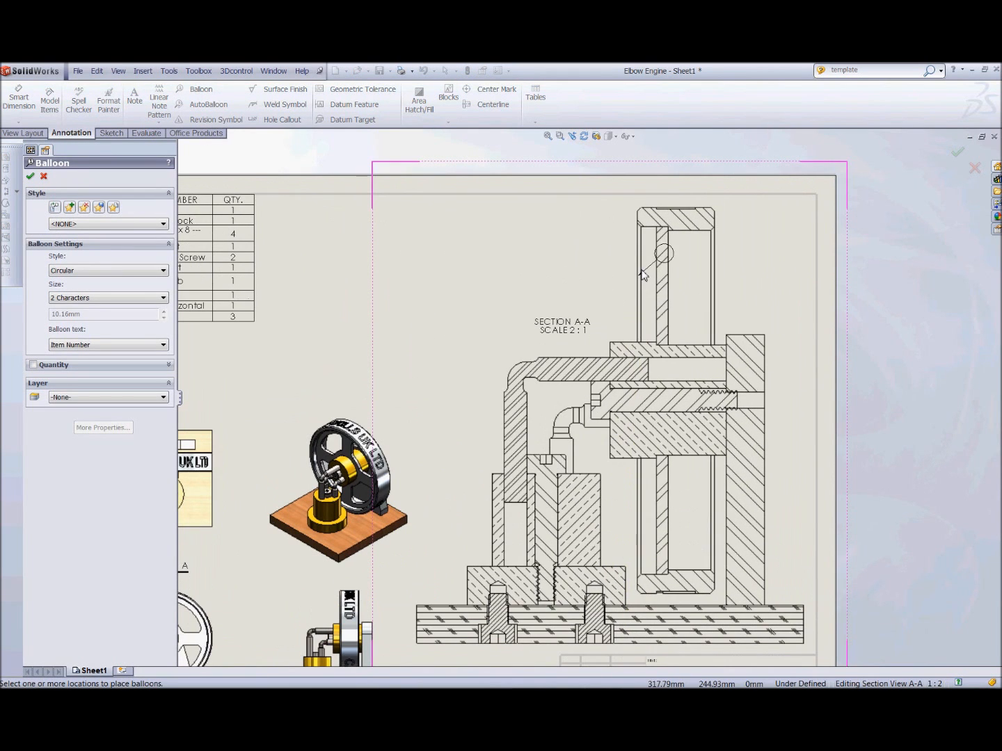
{"action": "scroll", "coordinate": [650, 272], "scroll_direction": "down", "scroll_amount": 1}
{"action": "left_click", "coordinate": [662, 263]}
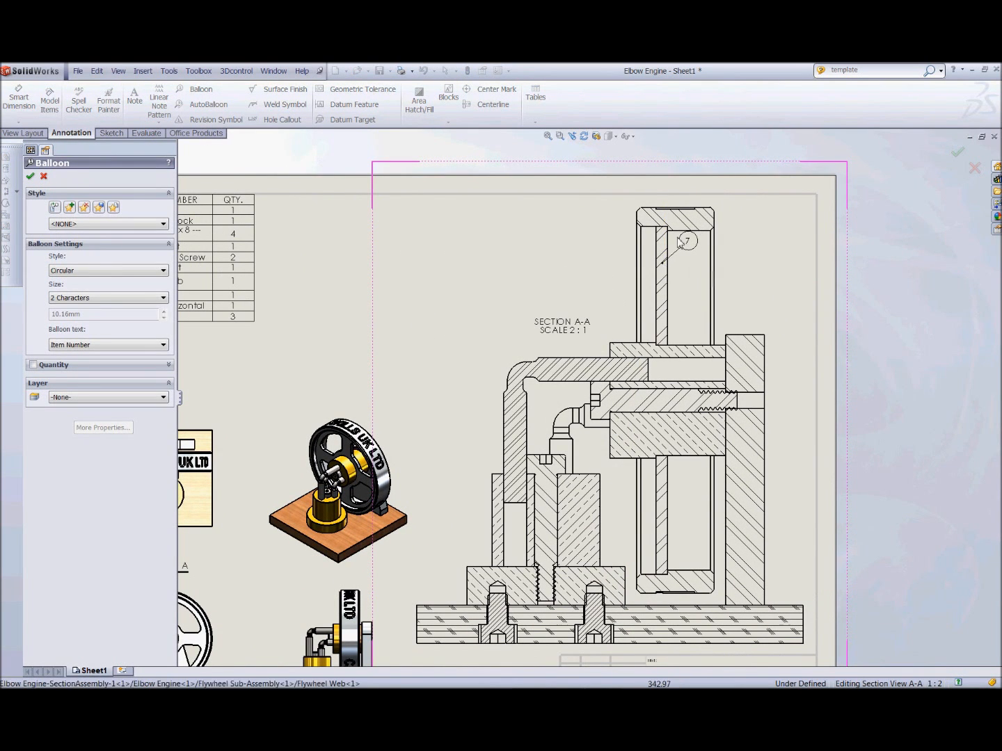
{"action": "left_click", "coordinate": [592, 222]}
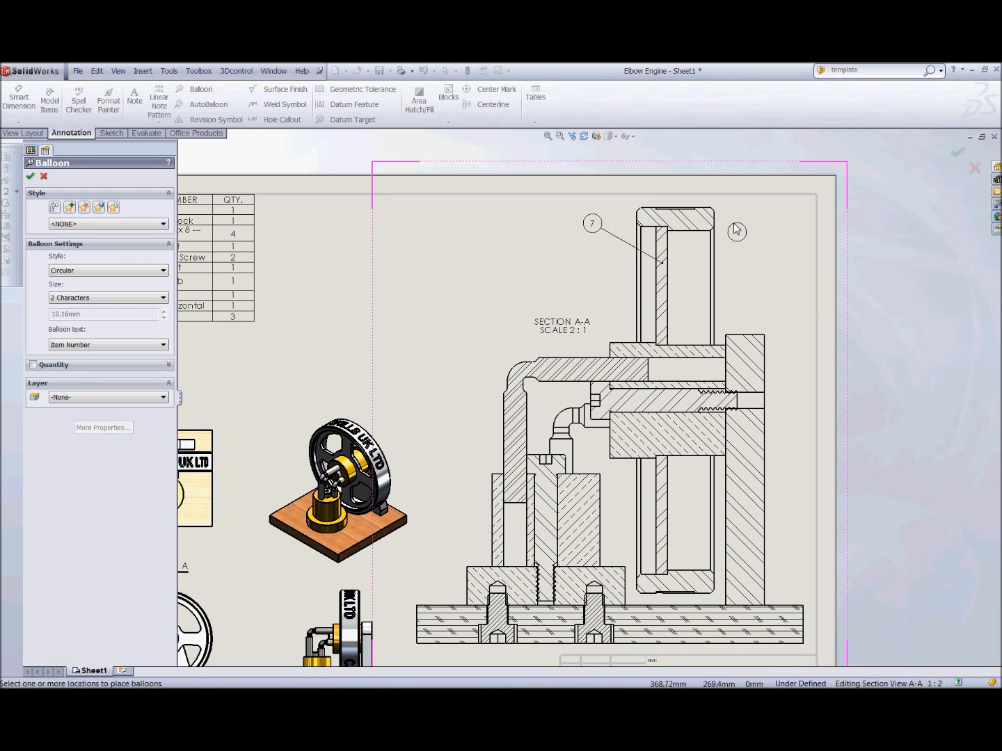
{"action": "left_click", "coordinate": [703, 217]}
{"action": "left_click", "coordinate": [780, 237]}
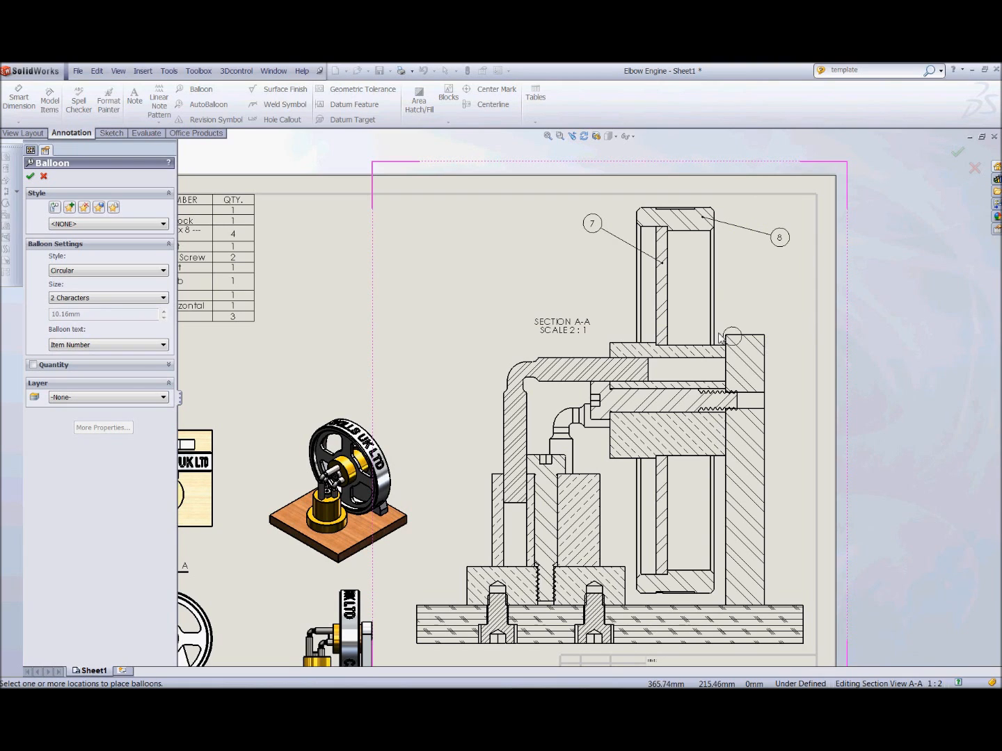
{"action": "left_click", "coordinate": [698, 348]}
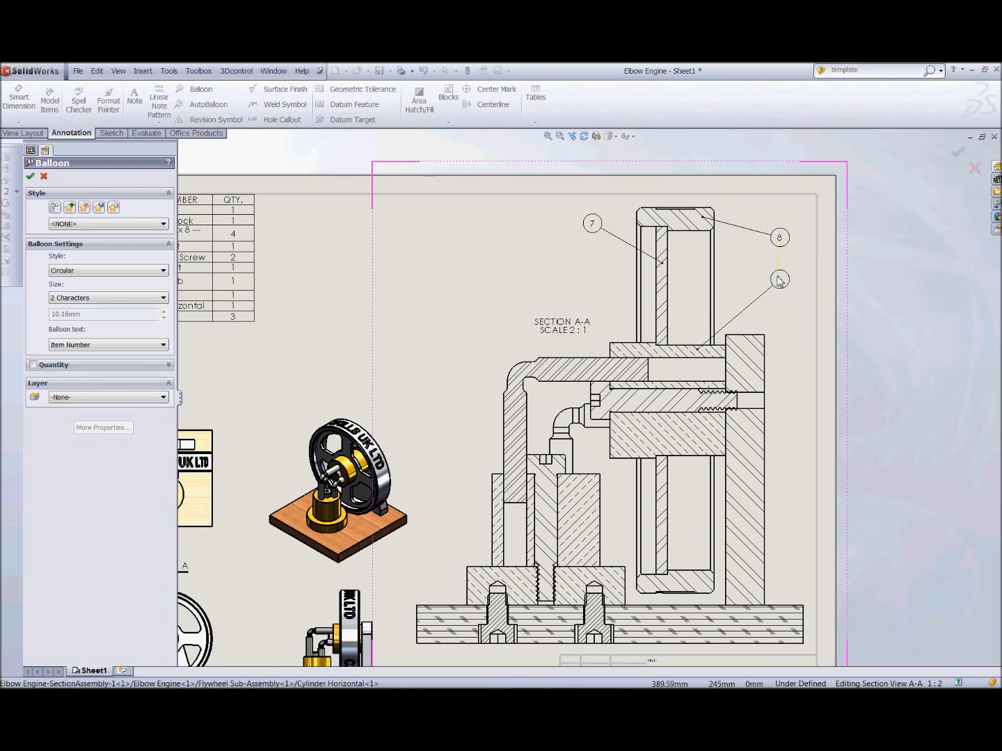
{"action": "left_click", "coordinate": [778, 278]}
Step: Add item-number balloons to the flywheel post, valve port block, socket head cap screw and base in the section view
{"action": "middle_click_drag", "start_coordinate": [787, 334], "coordinate": [787, 259]}
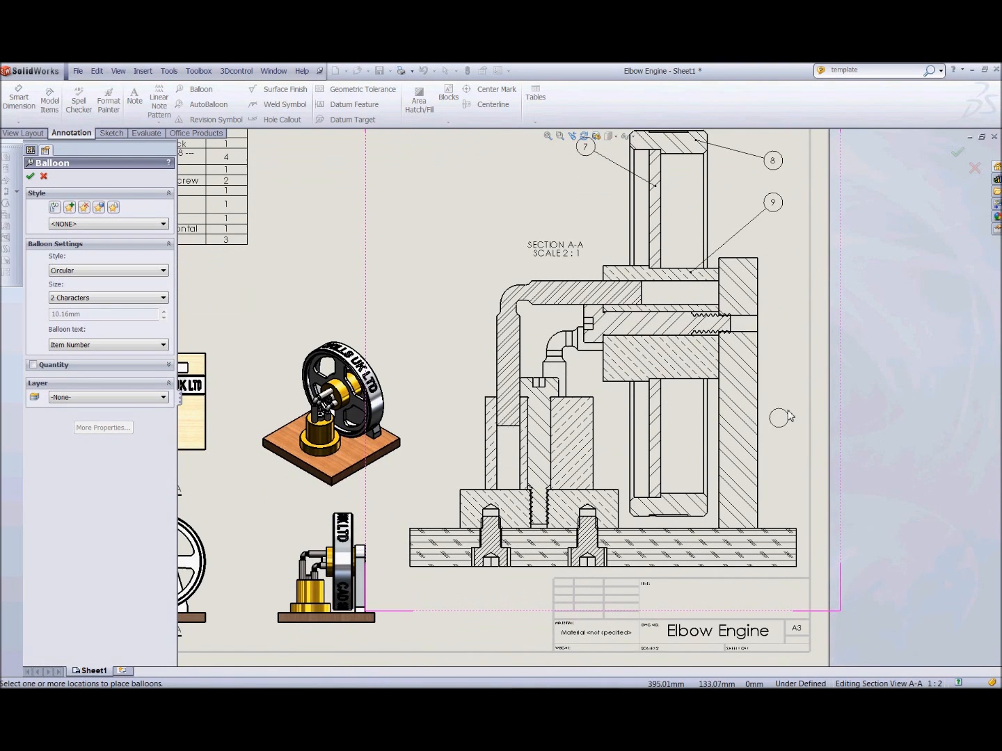
{"action": "left_click", "coordinate": [739, 482]}
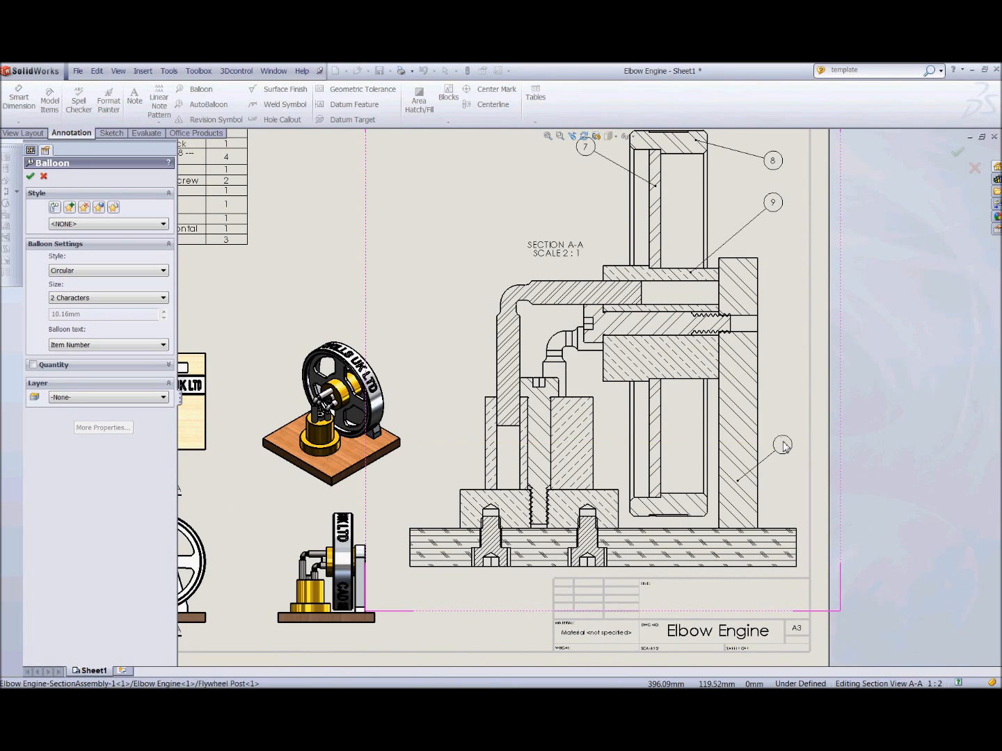
{"action": "left_click", "coordinate": [783, 446]}
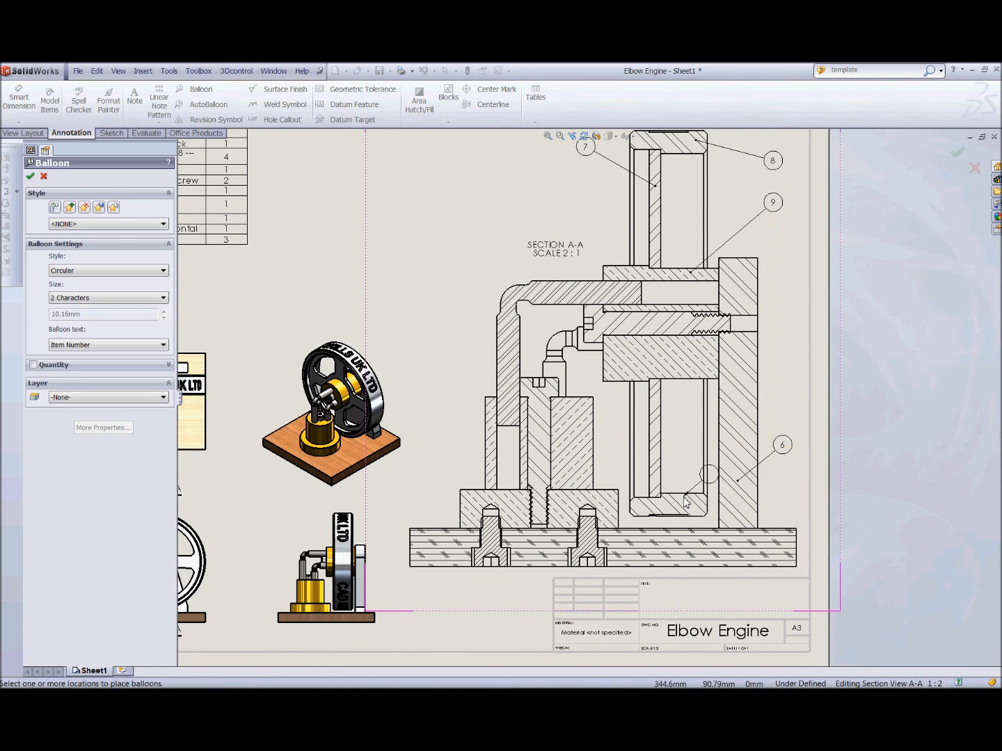
{"action": "left_click", "coordinate": [523, 521]}
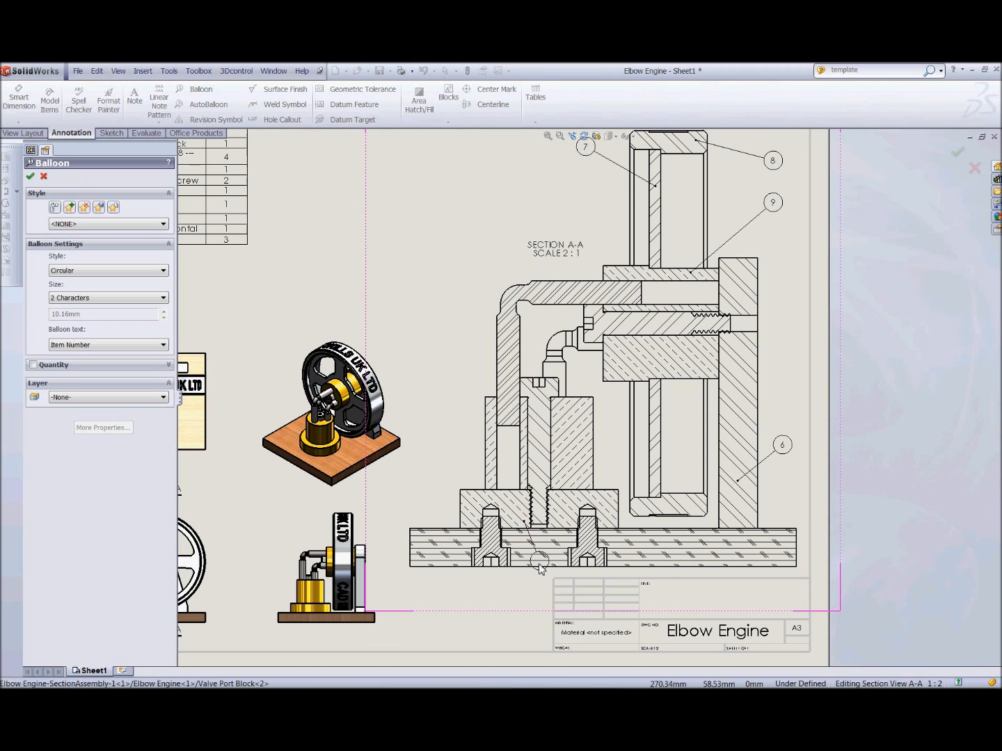
{"action": "left_click", "coordinate": [510, 613]}
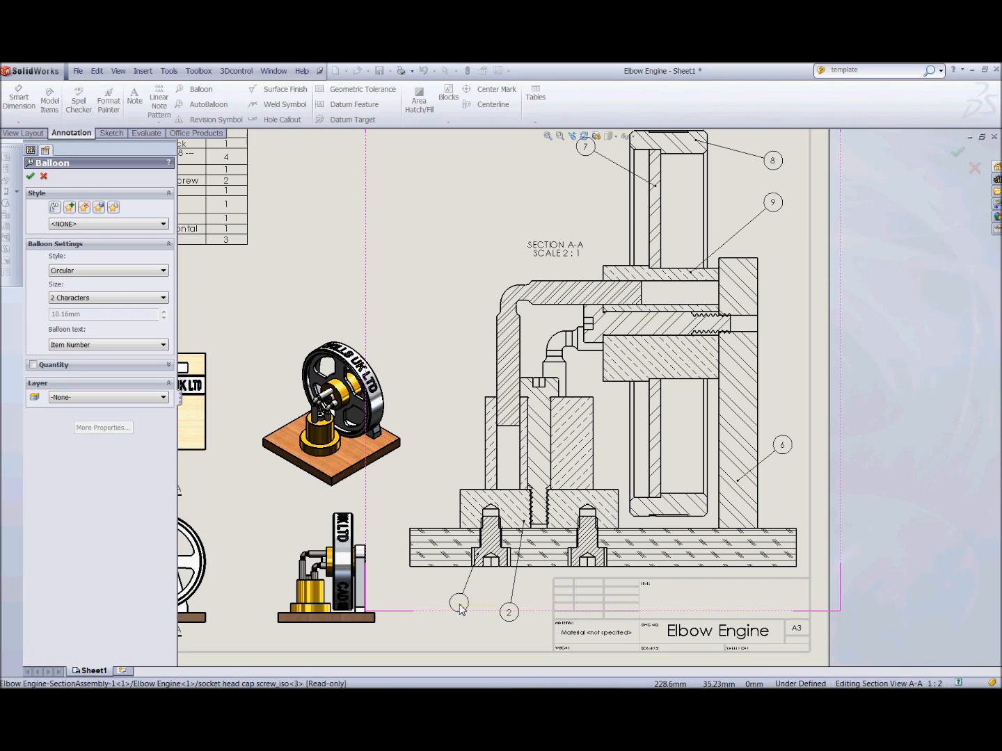
{"action": "left_click", "coordinate": [459, 611]}
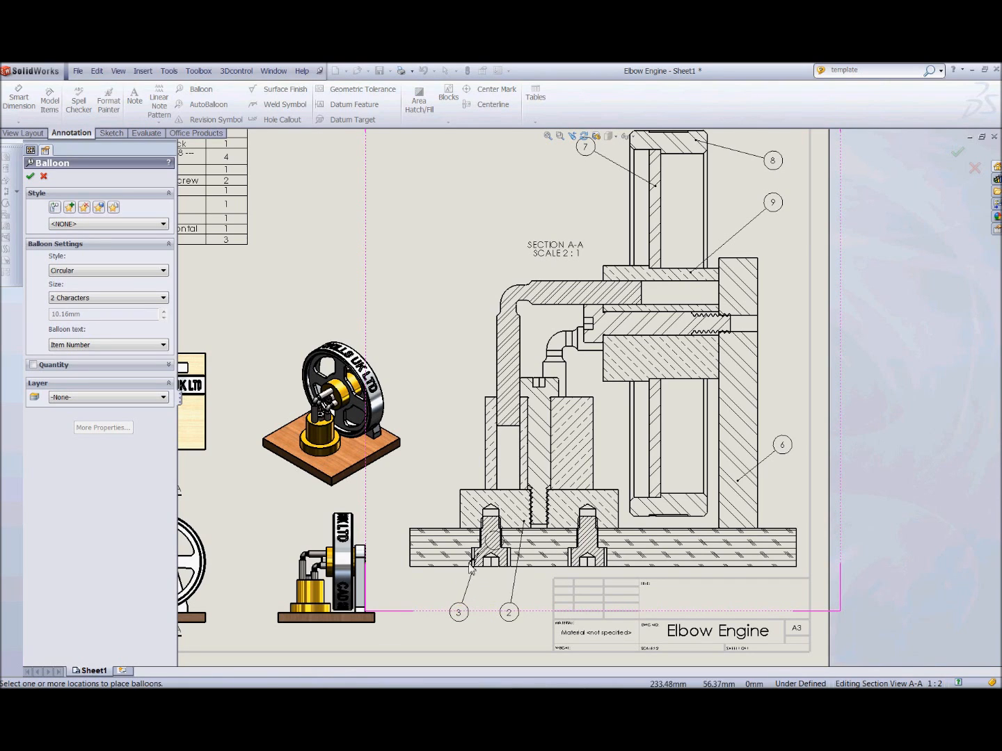
{"action": "left_click", "coordinate": [450, 555]}
{"action": "left_click", "coordinate": [421, 611]}
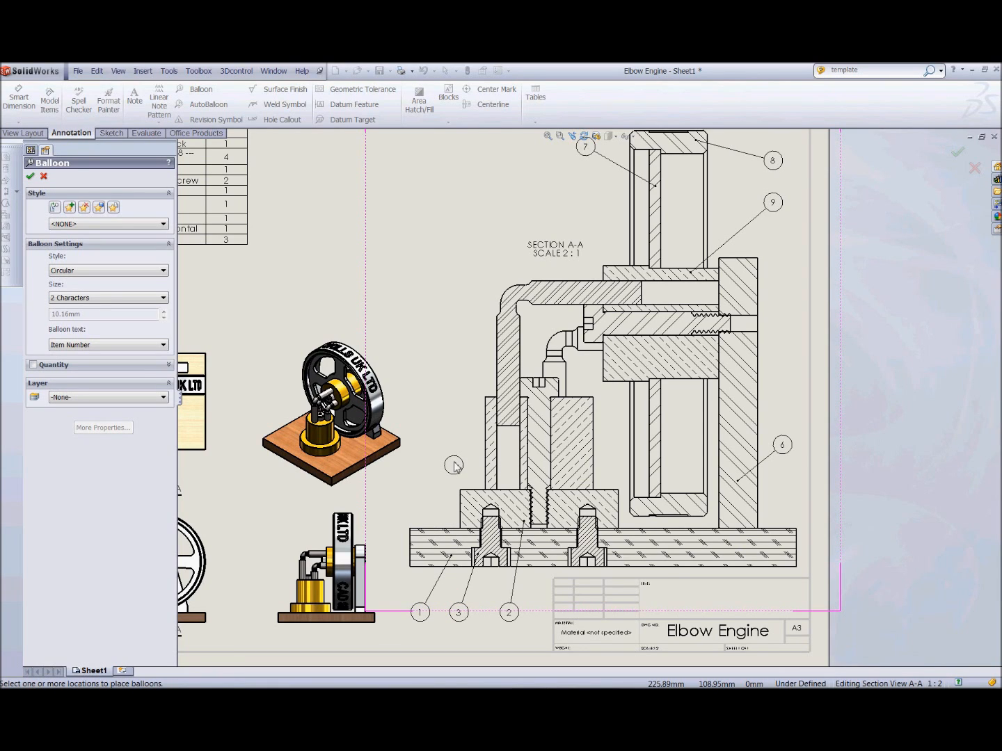
Step: Add item-number balloons to the M5 shoulder screw, vertical cylinder and elbow piston beside the section view
{"action": "left_click", "coordinate": [449, 404]}
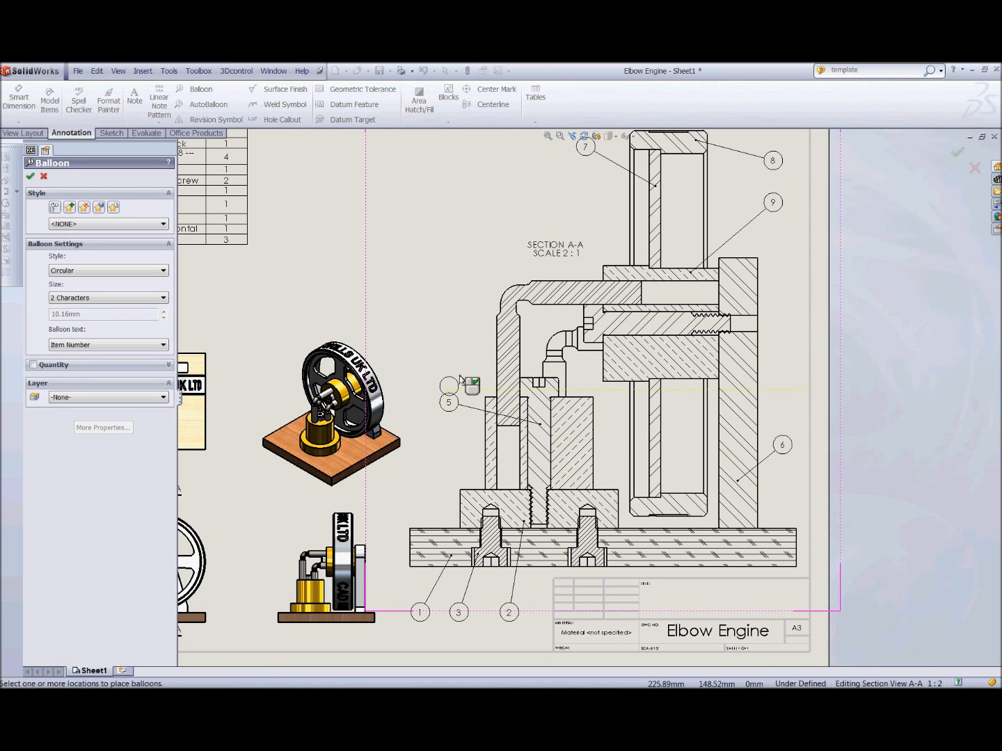
{"action": "scroll", "coordinate": [491, 409], "scroll_direction": "down", "scroll_amount": 3}
{"action": "left_click", "coordinate": [491, 405]}
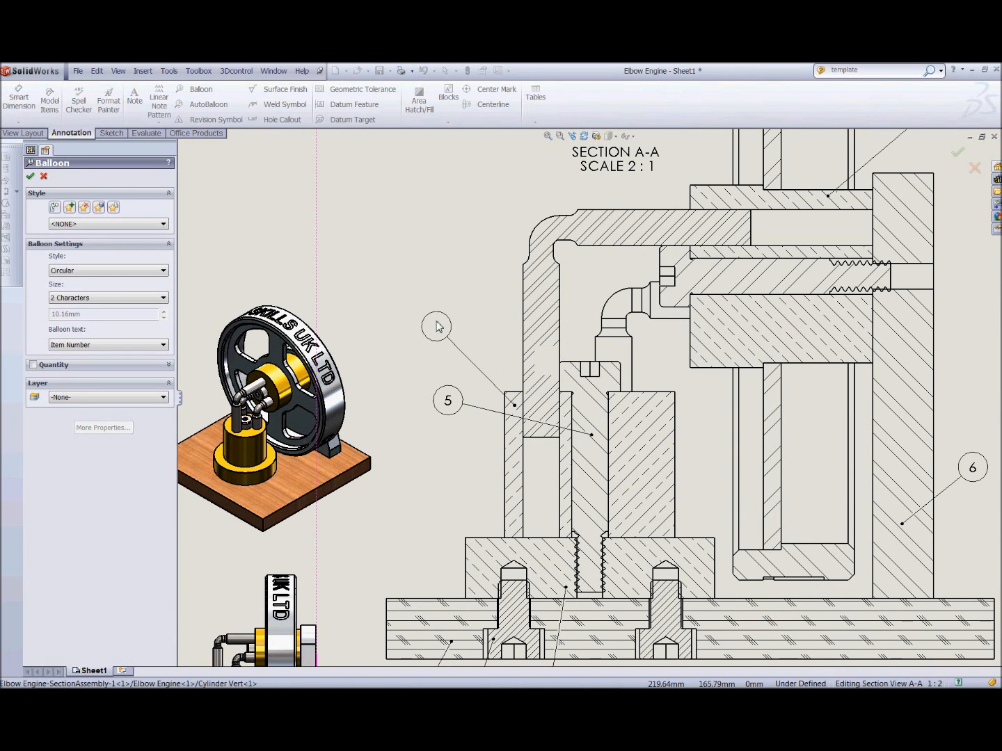
{"action": "left_click", "coordinate": [447, 328]}
{"action": "scroll", "coordinate": [520, 294], "scroll_direction": "up", "scroll_amount": 3}
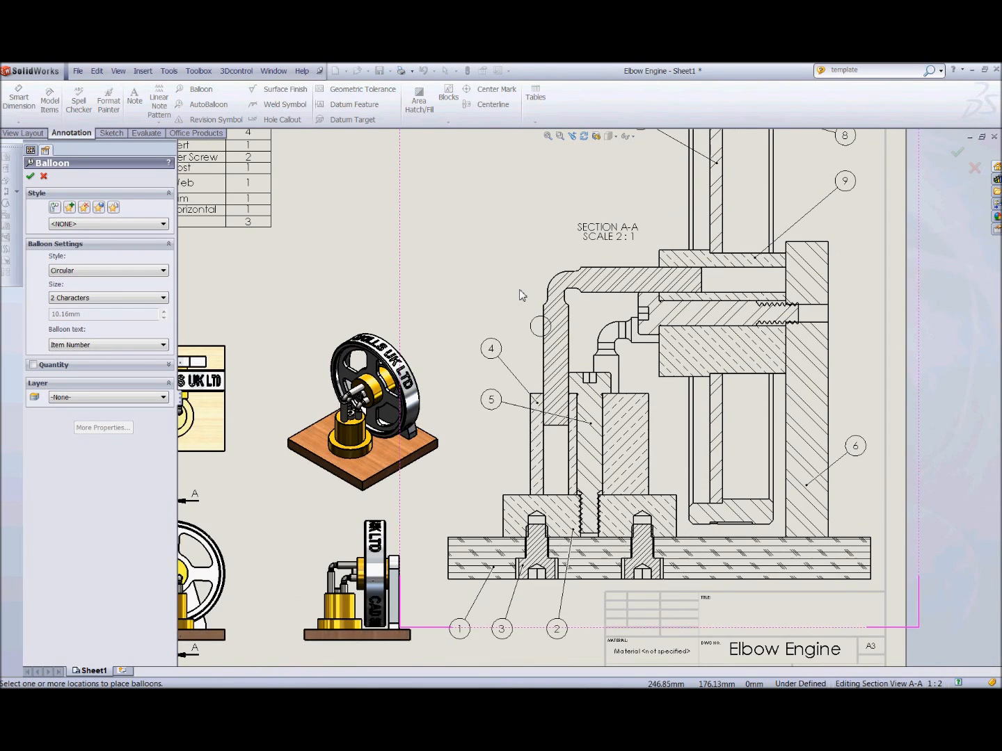
{"action": "left_click", "coordinate": [570, 299]}
{"action": "left_click", "coordinate": [509, 281]}
{"action": "key", "text": "Escape"}
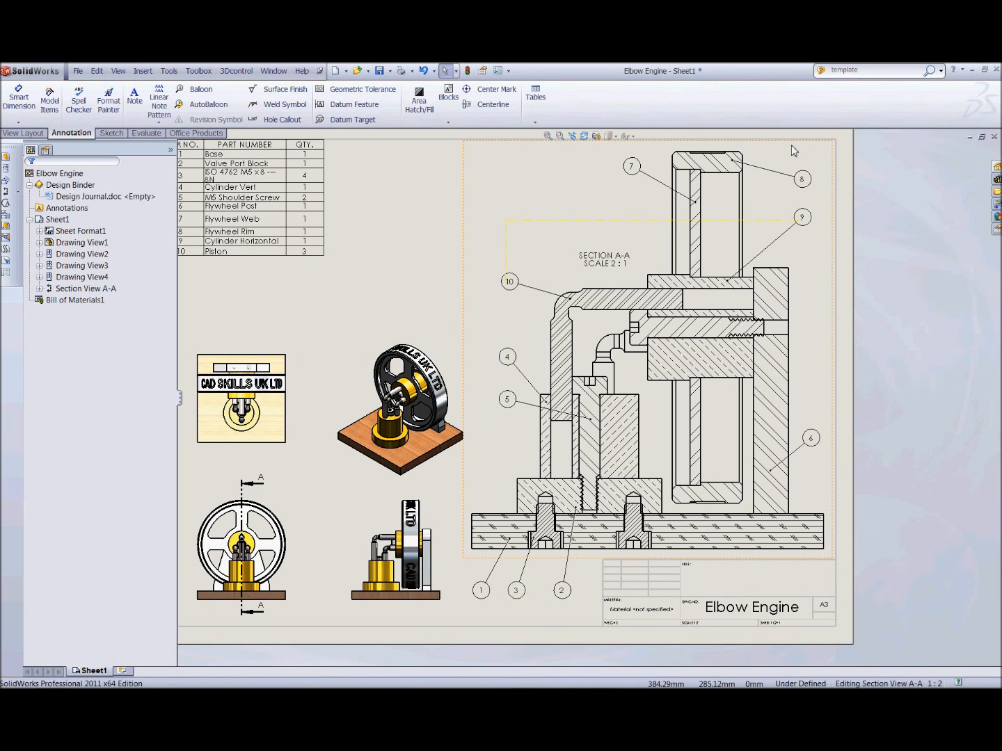
{"action": "key", "text": "f"}
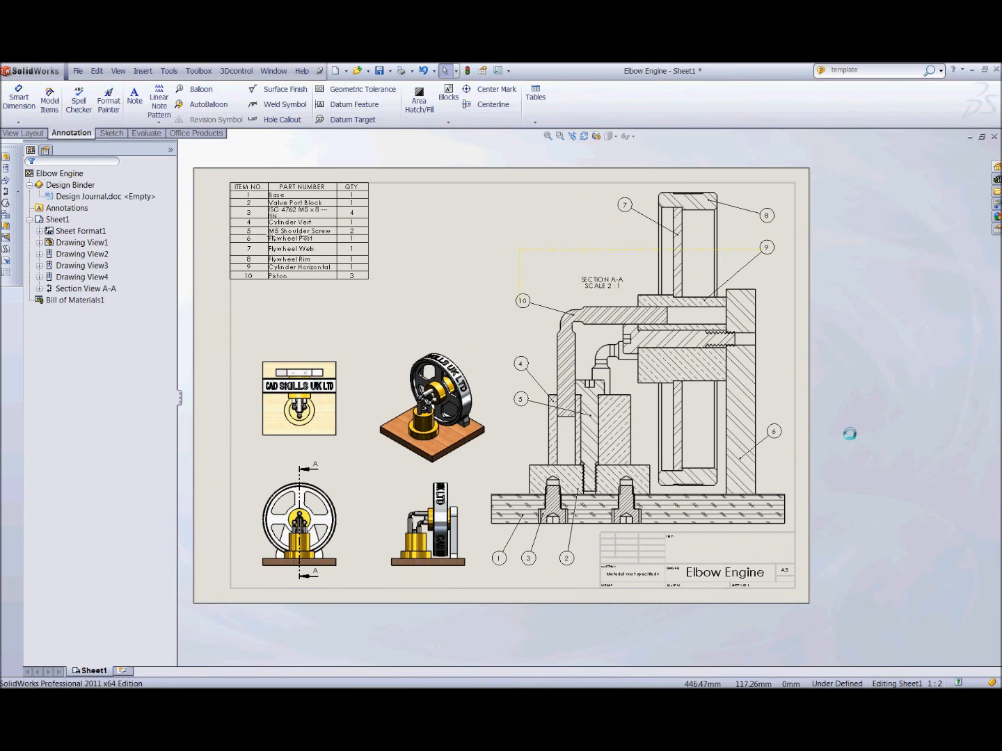
{"action": "mouse_move", "coordinate": [868, 434]}
{"action": "middle_mouse_down"}
{"action": "mouse_move", "coordinate": [921, 429]}
{"action": "mouse_move", "coordinate": [954, 478]}
{"action": "middle_mouse_up"}
{"action": "scroll", "coordinate": [921, 429], "scroll_direction": "down", "scroll_amount": 1}
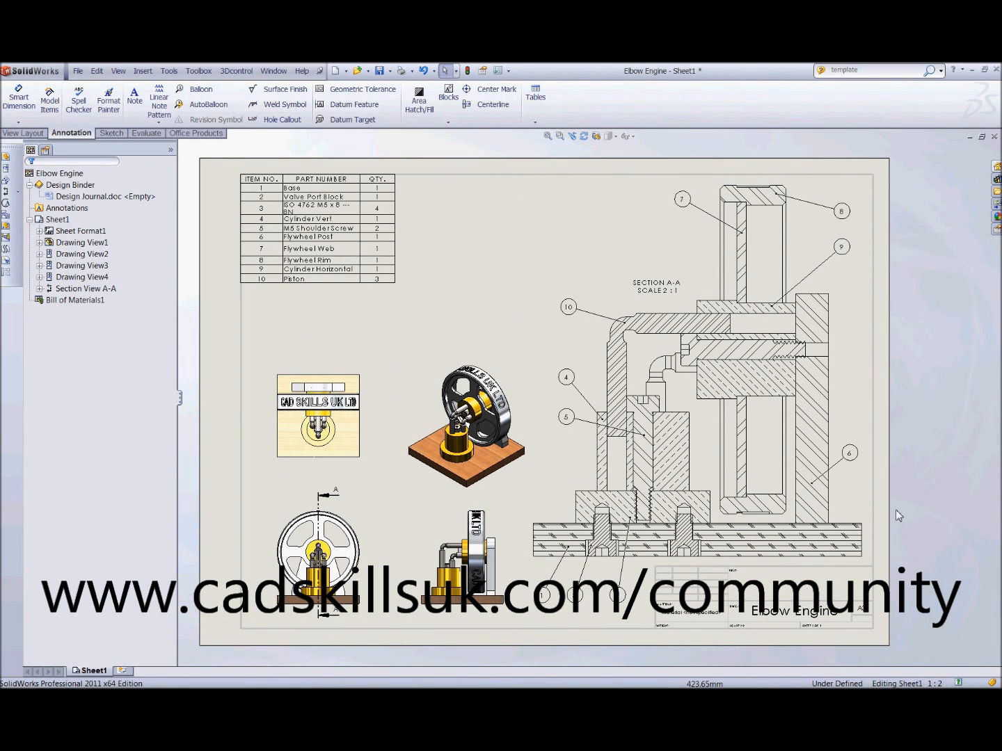